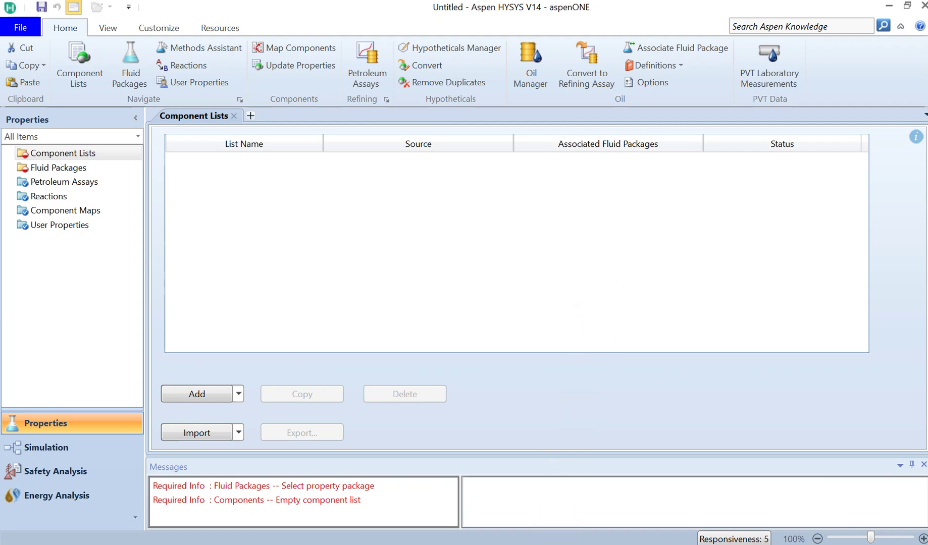
# Change the crude oil pressure on the separator slide from P=20 Bar to P=10 Bar
pyautogui.moveTo(548, 544)
pyautogui.click(550, 503)
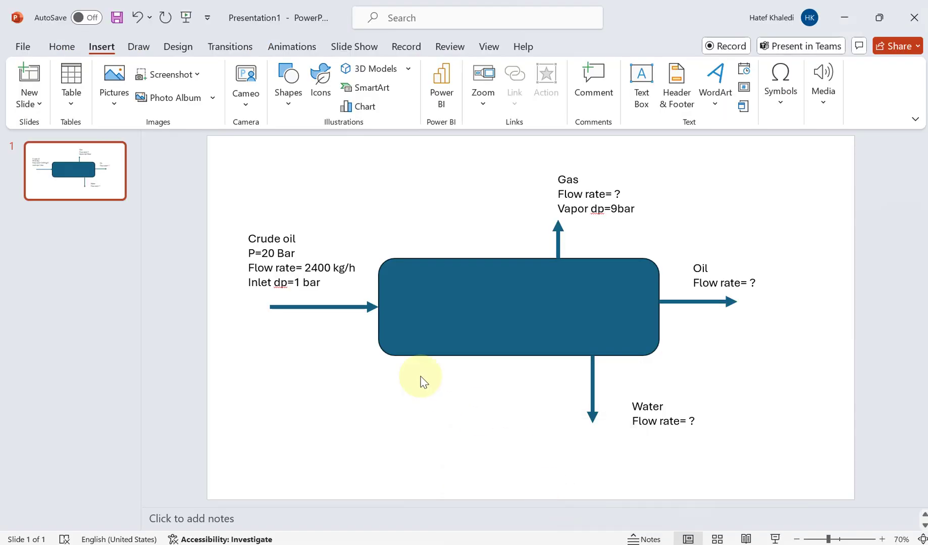
pyautogui.doubleClick(275, 253)
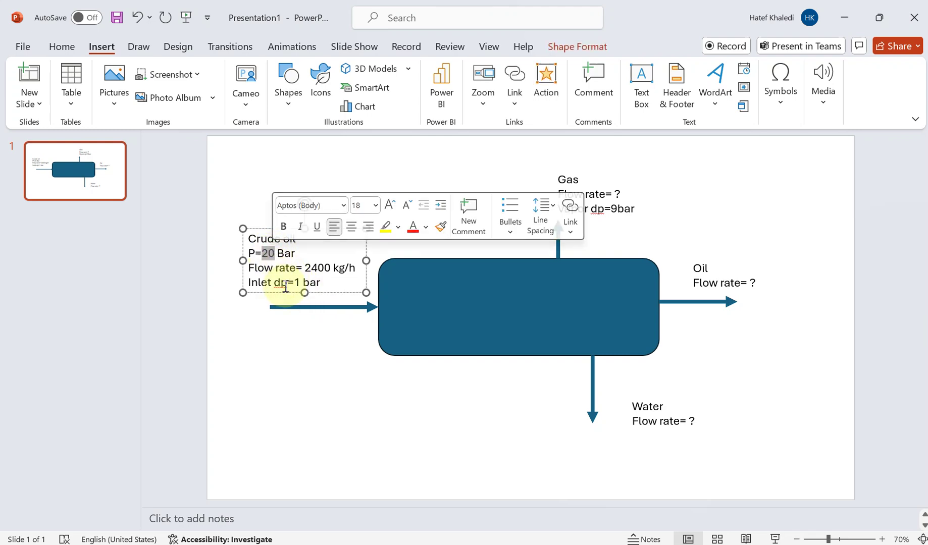
pyautogui.write('10')
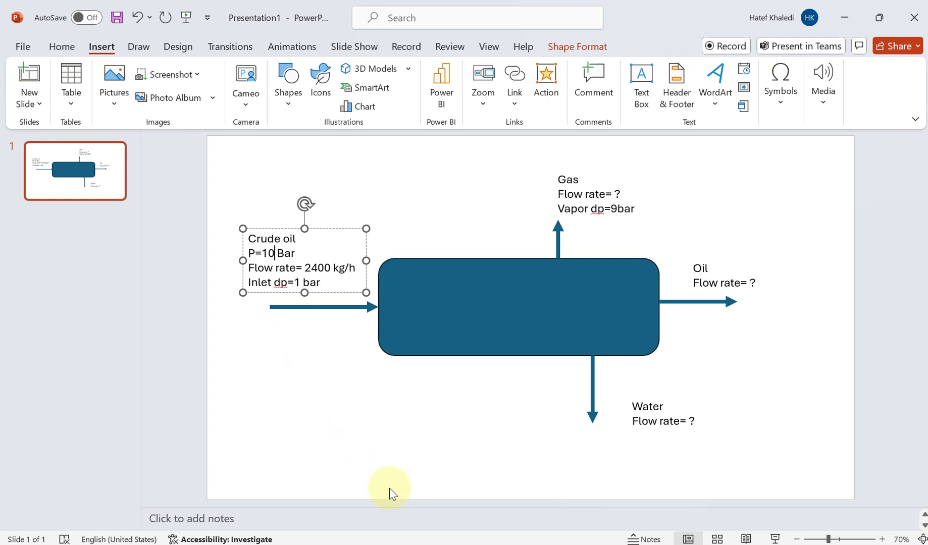
# Create Component List - 1 holding Methane through n-Heptane
pyautogui.moveTo(611, 544)
pyautogui.click(607, 528)
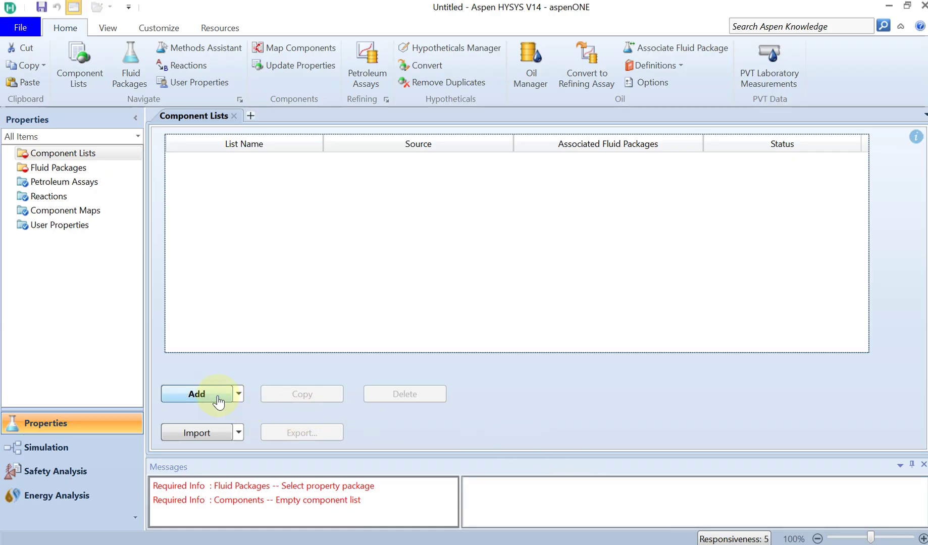
pyautogui.click(213, 398)
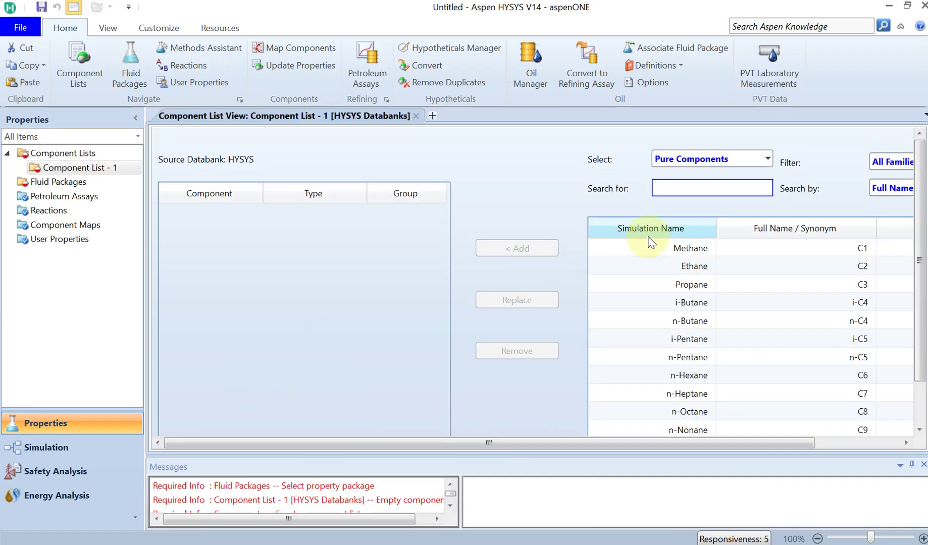
pyautogui.click(659, 248)
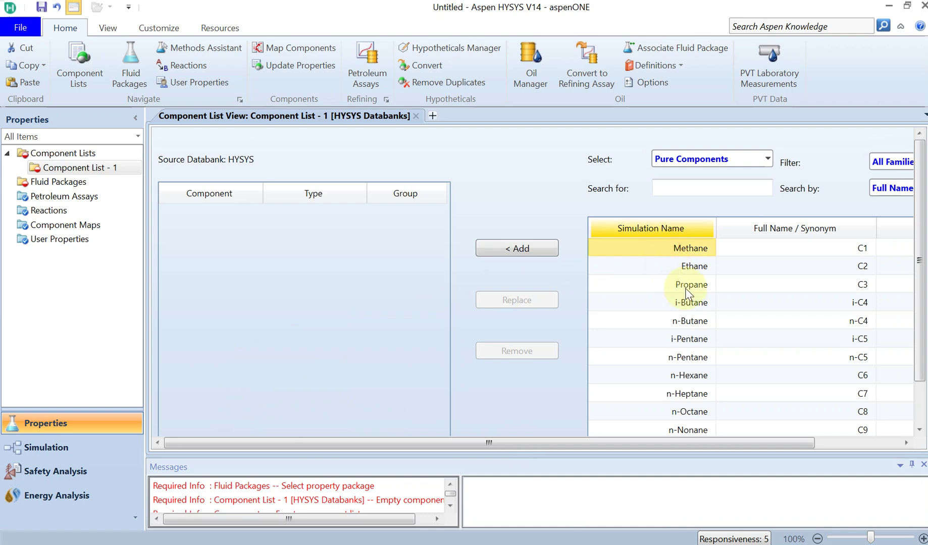
pyautogui.keyDown('shift'); pyautogui.click(682, 395); pyautogui.keyUp('shift')
pyautogui.click(500, 251)
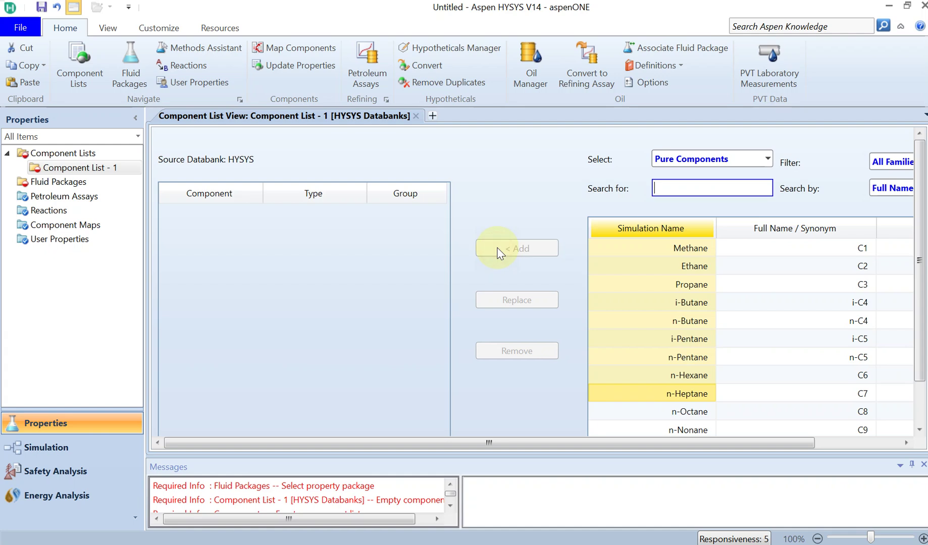
# Search the databank for 'water' and add H2O to the component list
pyautogui.click(694, 187)
pyautogui.write('wa')
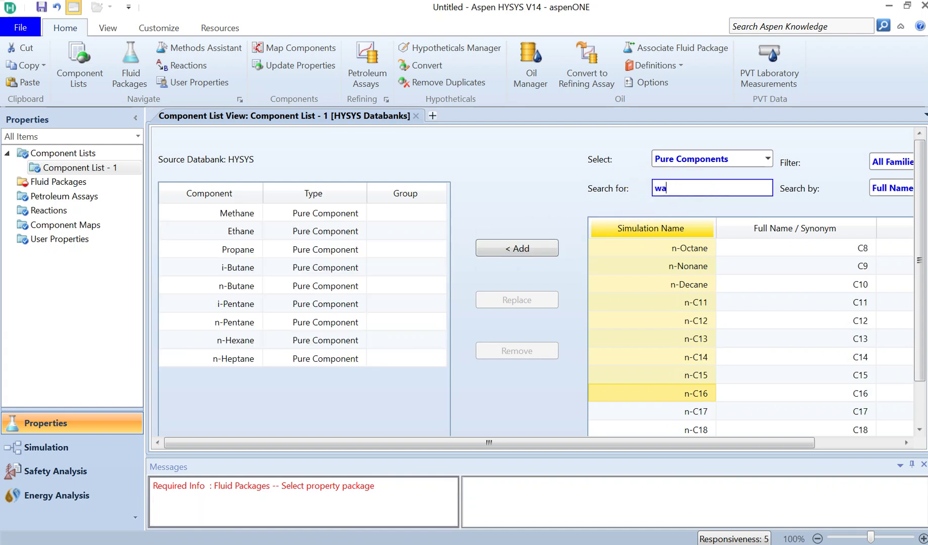
pyautogui.write('ter')
pyautogui.click(685, 254)
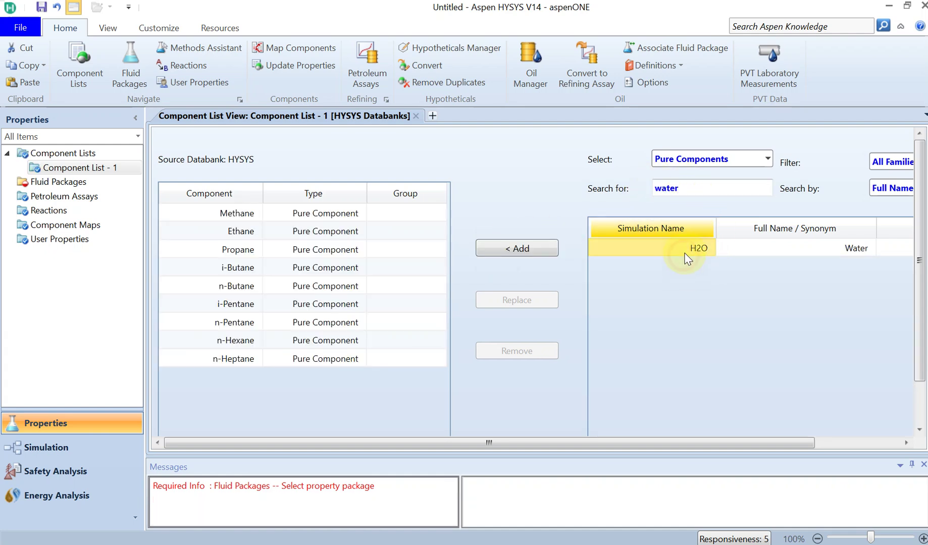
pyautogui.click(530, 260)
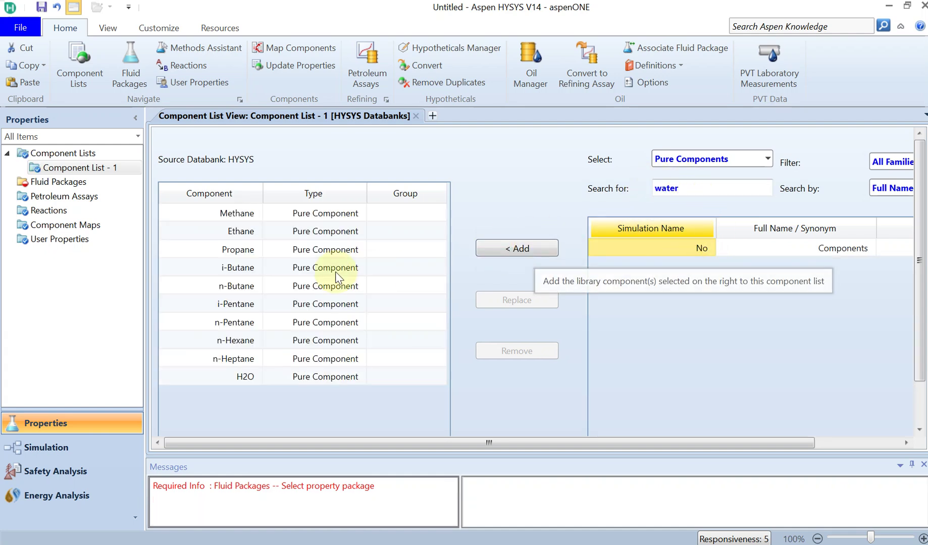
# Add fluid package Basis-1 with SRK as its property package
pyautogui.click(74, 183)
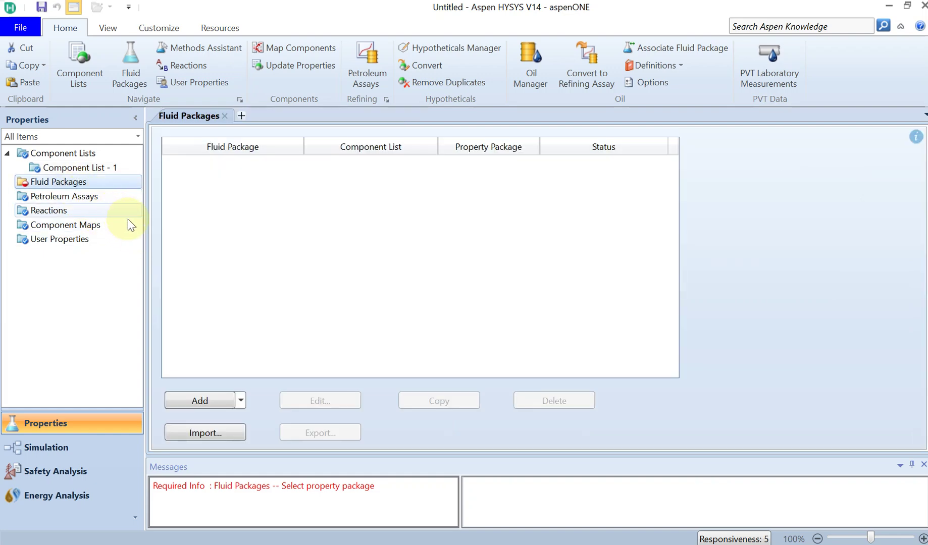
pyautogui.click(192, 401)
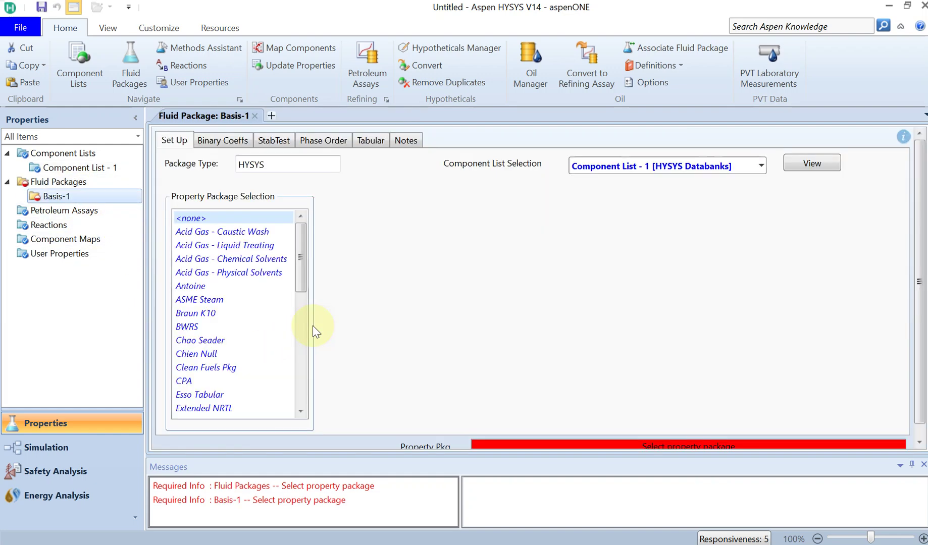
pyautogui.moveTo(304, 277); pyautogui.dragTo(305, 362)
pyautogui.click(194, 409)
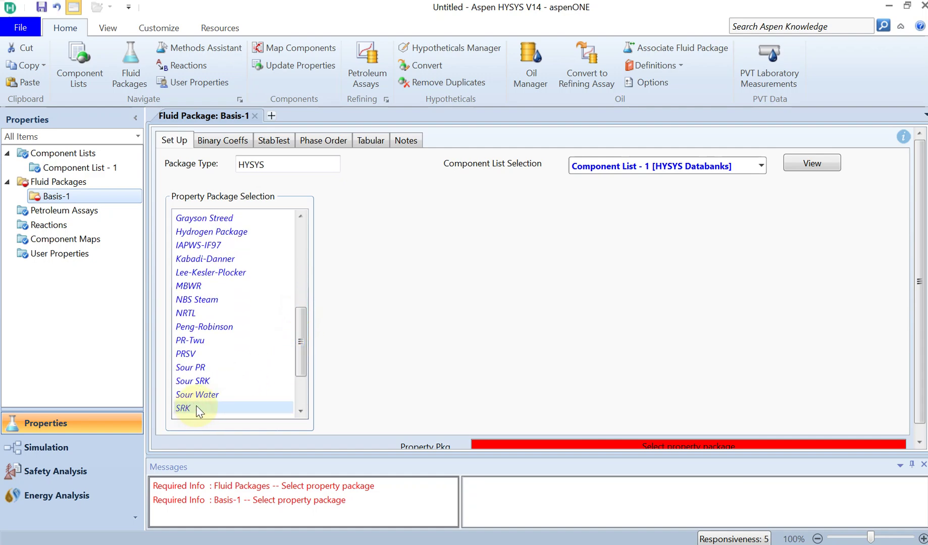
# In the Simulation environment, find 'sep' in the Model Palette and place 3 Phase Separator V-100
pyautogui.click(77, 448)
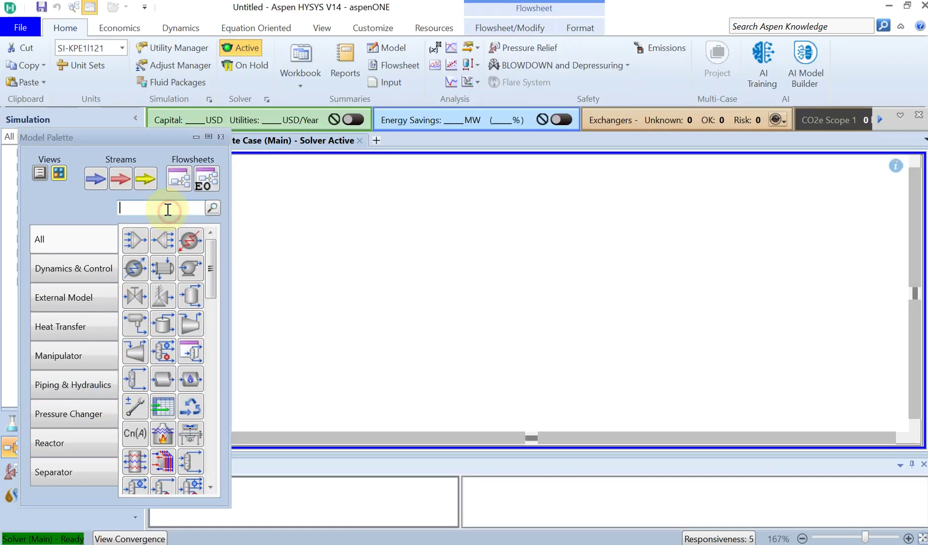
pyautogui.click(168, 209)
pyautogui.write('sep')
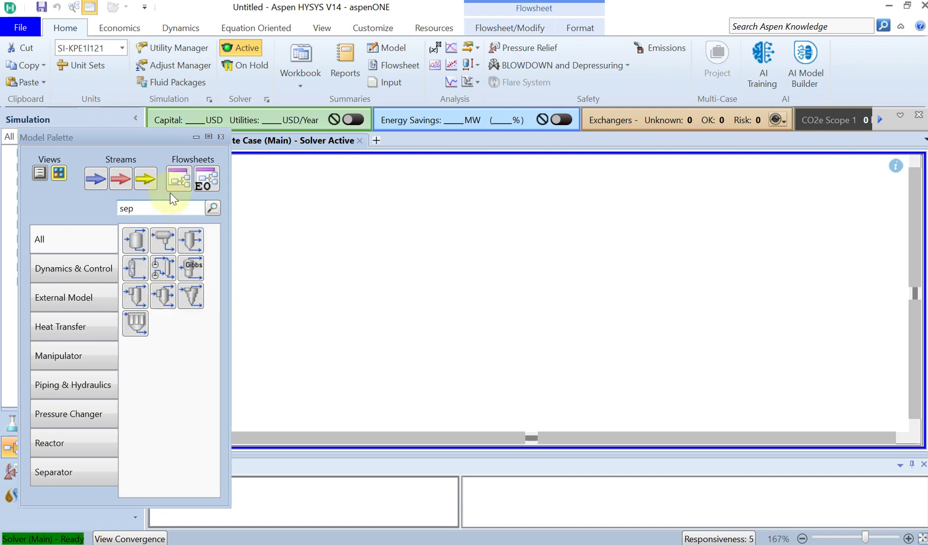
pyautogui.click(167, 240)
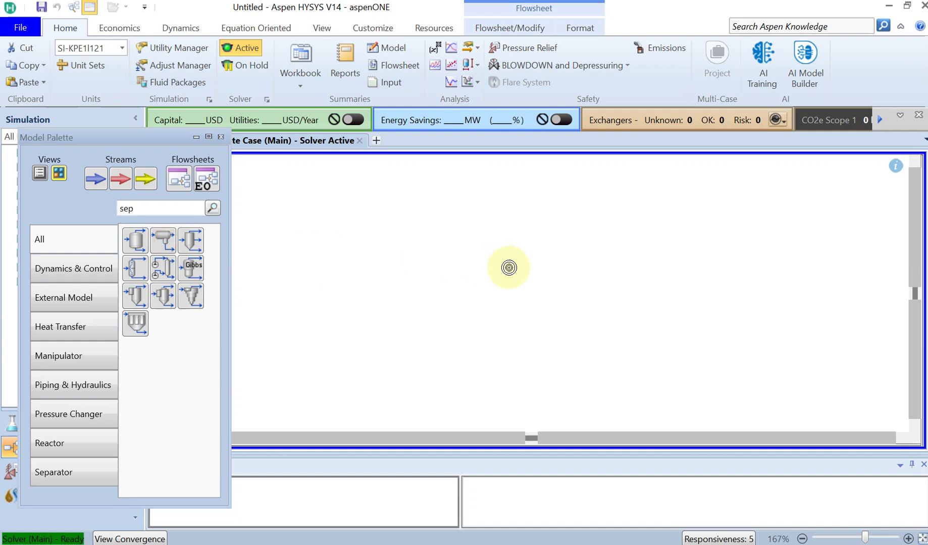
pyautogui.click(485, 252)
pyautogui.moveTo(442, 195); pyautogui.dragTo(491, 283)
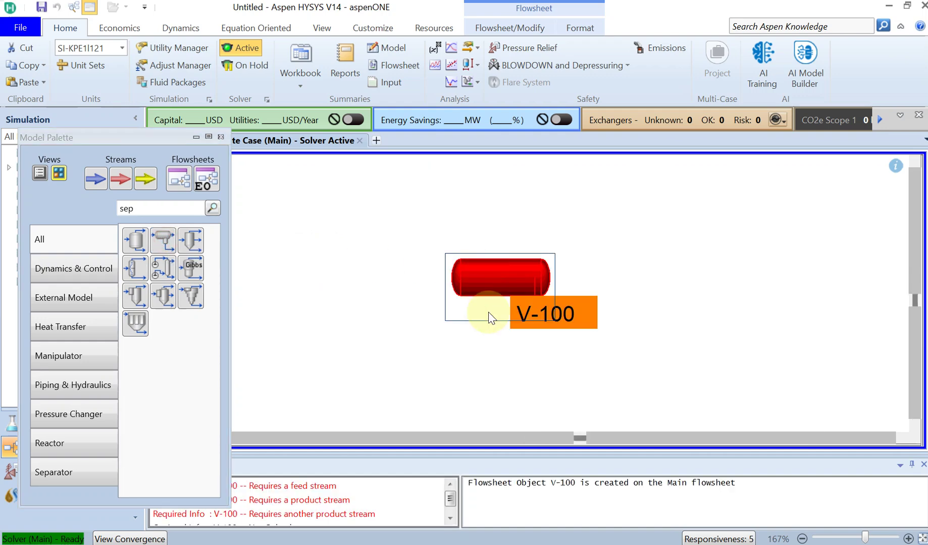
# Connect a new inlet stream named Cude oil to V-100
pyautogui.doubleClick(492, 282)
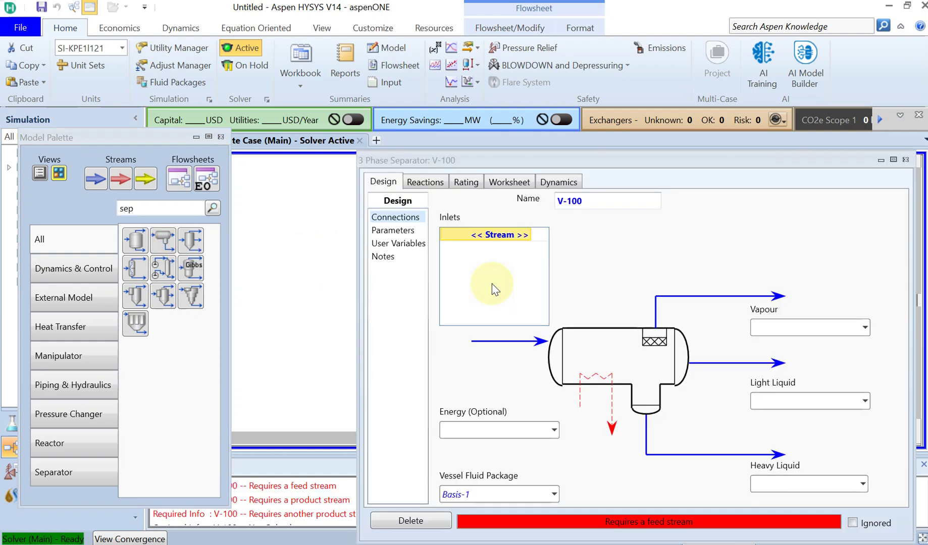
pyautogui.click(501, 237)
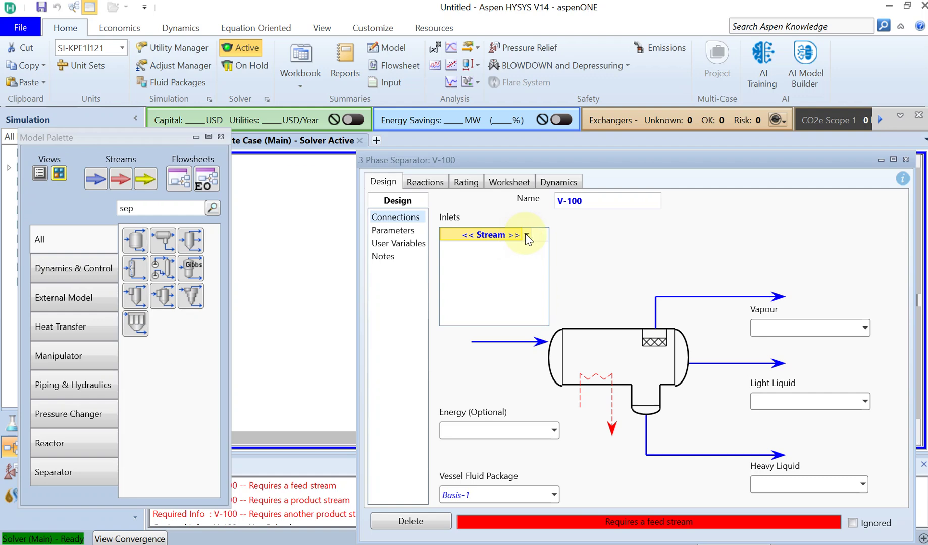
pyautogui.click(526, 234)
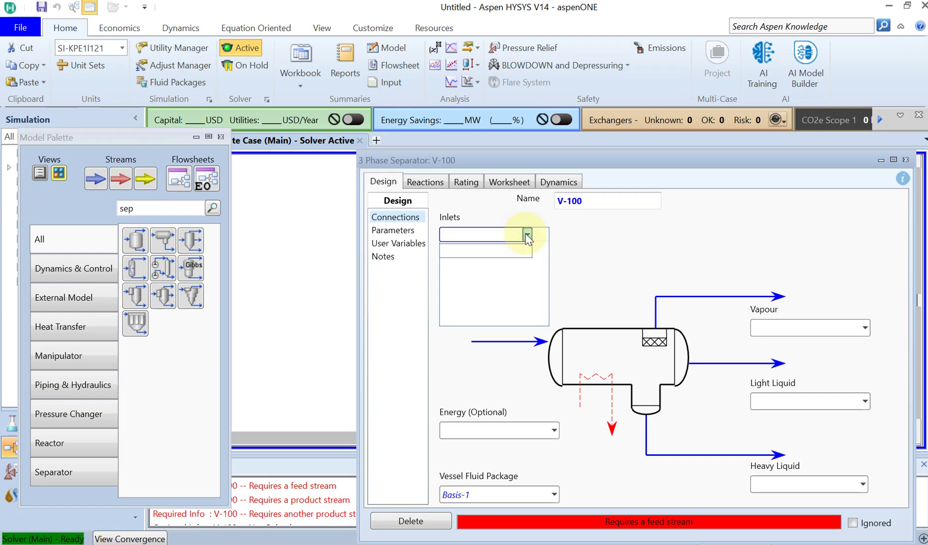
pyautogui.write('Cude oil')
pyautogui.click(604, 275)
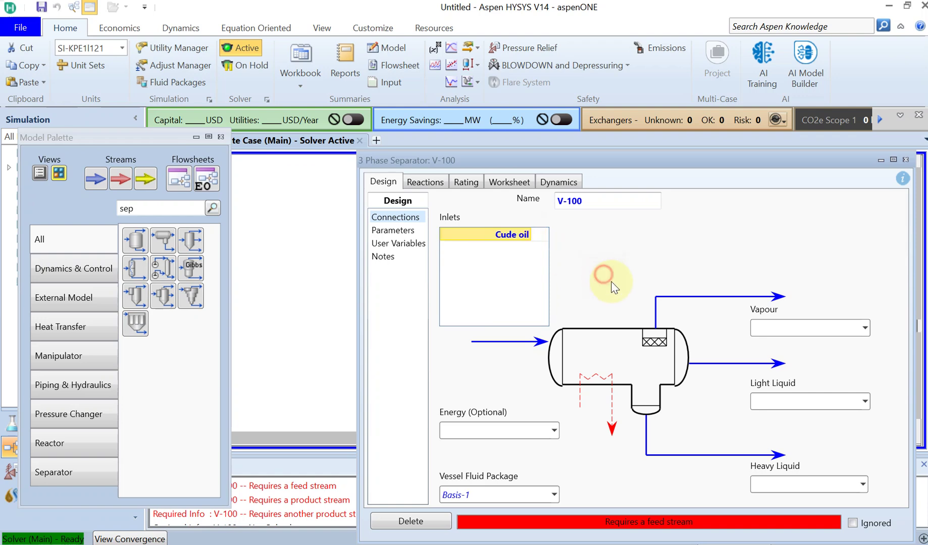
# Name V-100's outlets Gas (vapour), Oil (light liquid) and Water (heavy liquid)
pyautogui.click(806, 327)
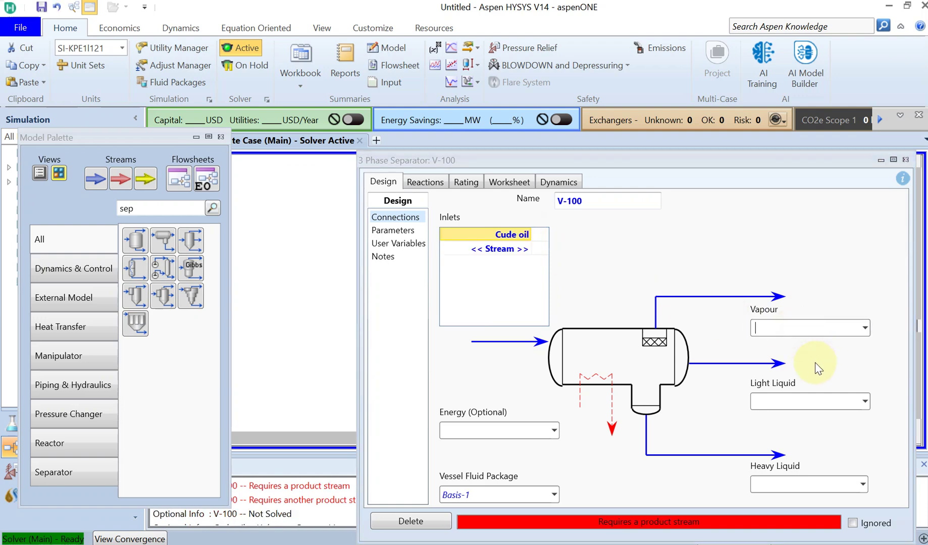
pyautogui.write('Gas')
pyautogui.click(813, 398)
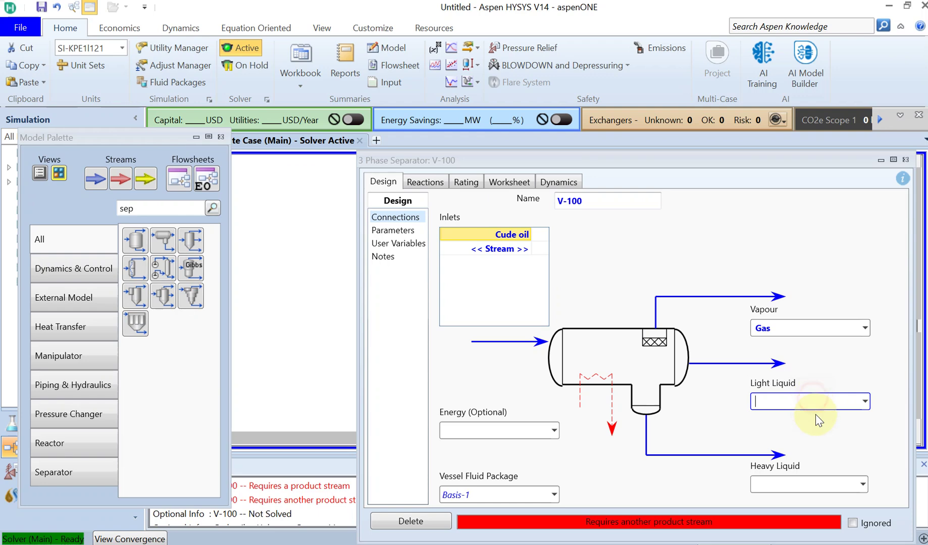
pyautogui.write('Oi')
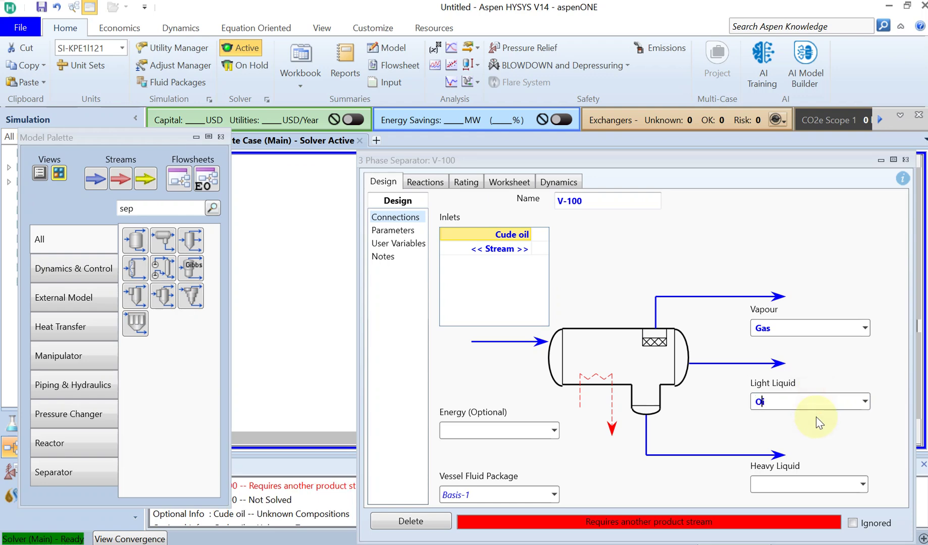
pyautogui.write('l')
pyautogui.click(796, 483)
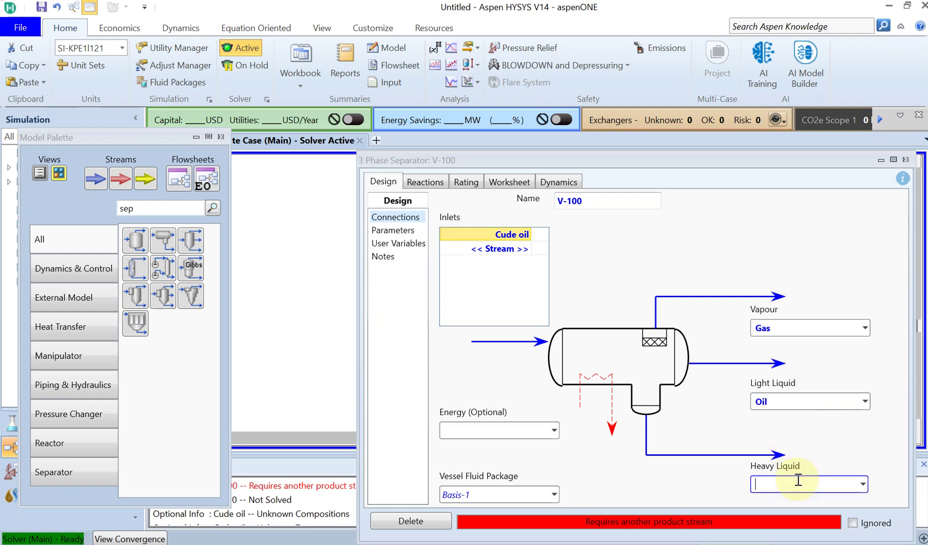
pyautogui.write('Water')
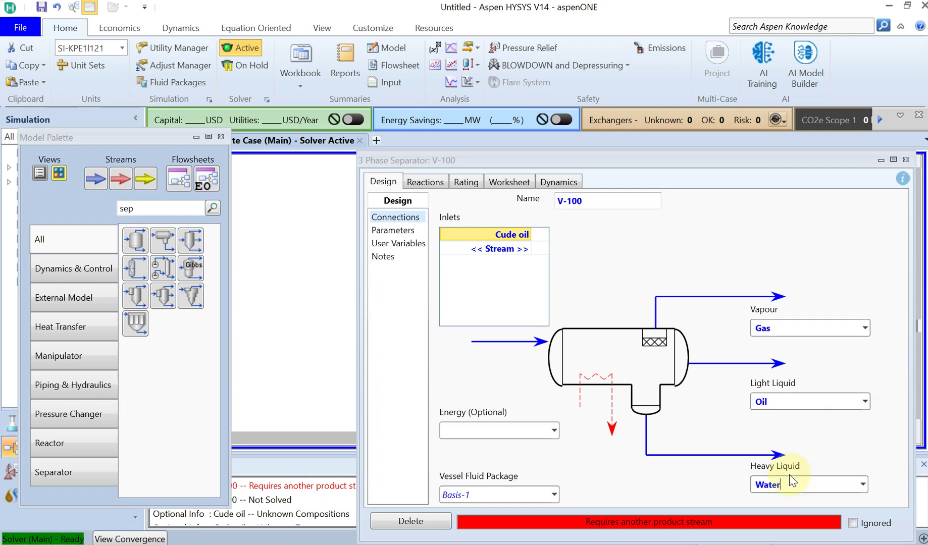
pyautogui.press('Return')
# Browse V-100's Rating pages to the Nozzles table showing 5.000e-002 m diameters
pyautogui.click(423, 185)
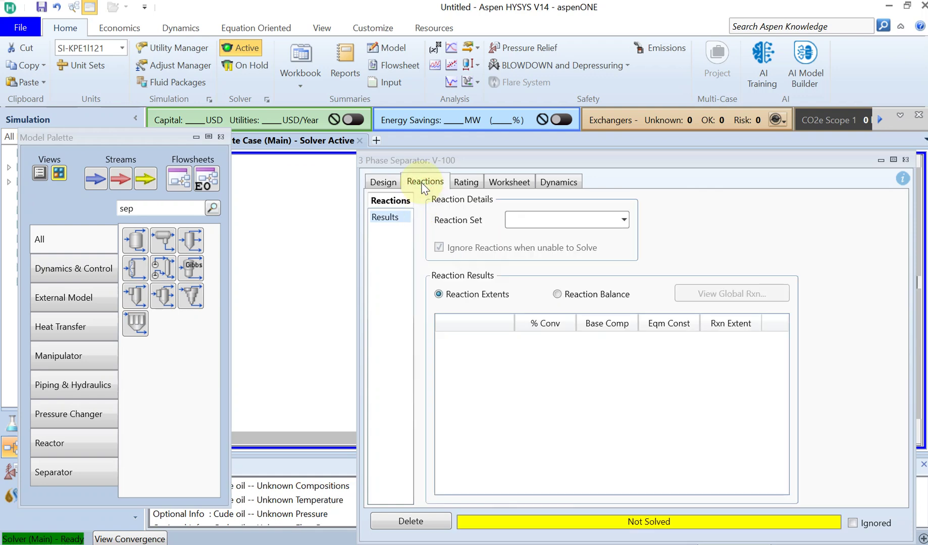
pyautogui.click(460, 186)
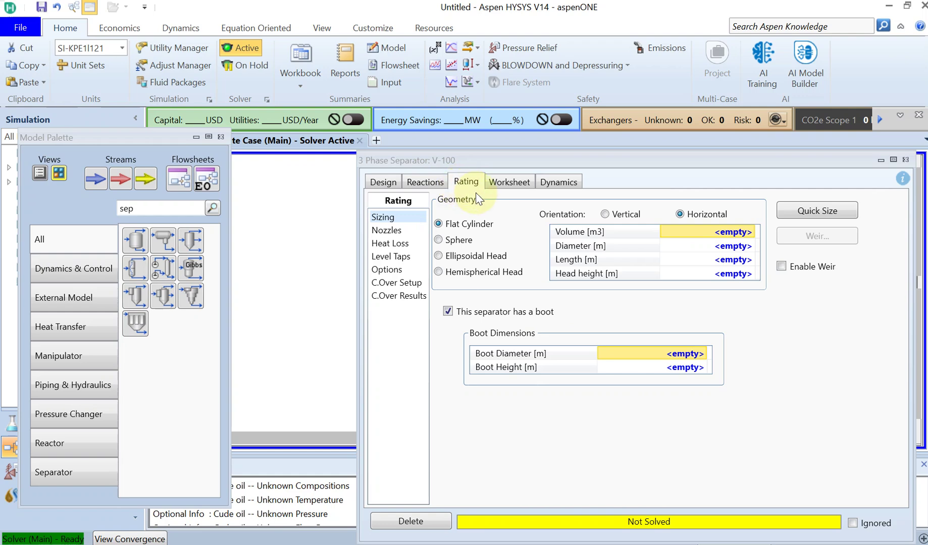
pyautogui.click(397, 231)
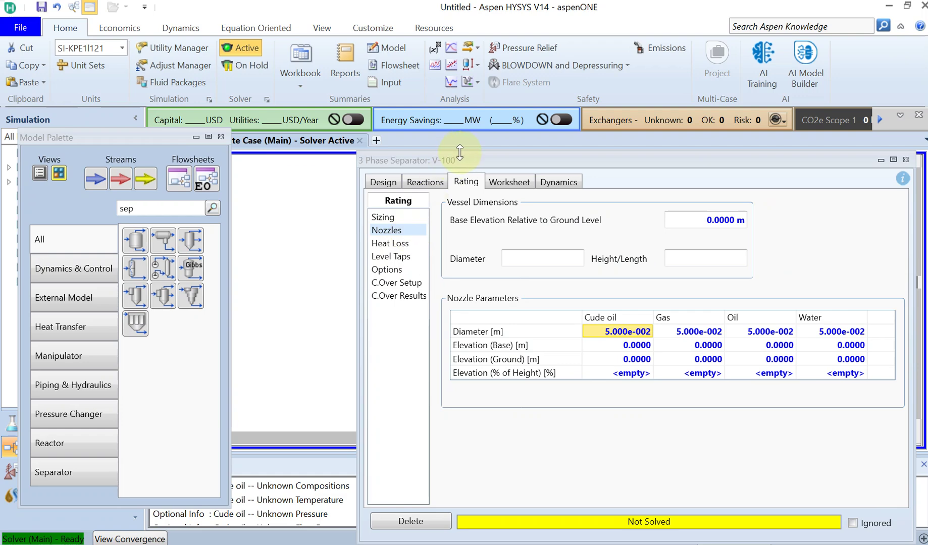
pyautogui.moveTo(464, 161); pyautogui.dragTo(438, 126)
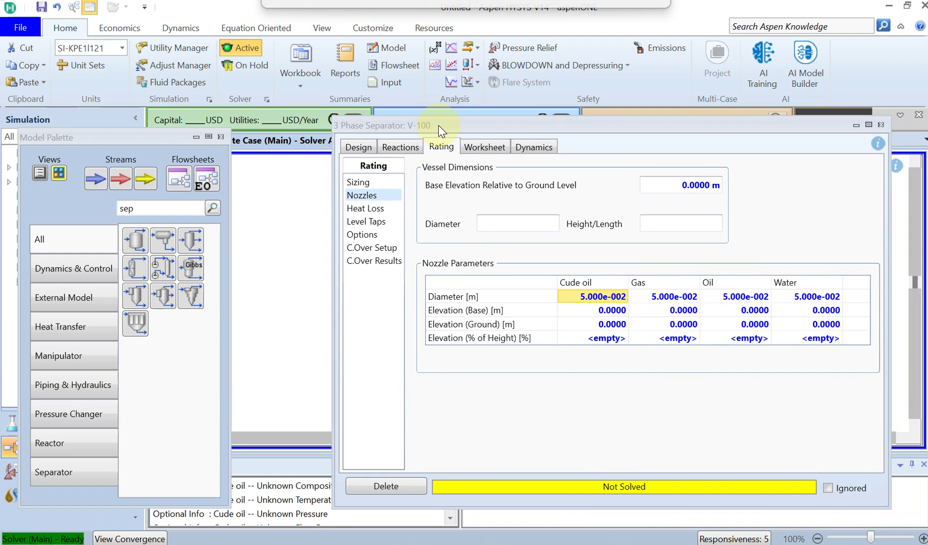
pyautogui.moveTo(437, 125); pyautogui.dragTo(438, 126)
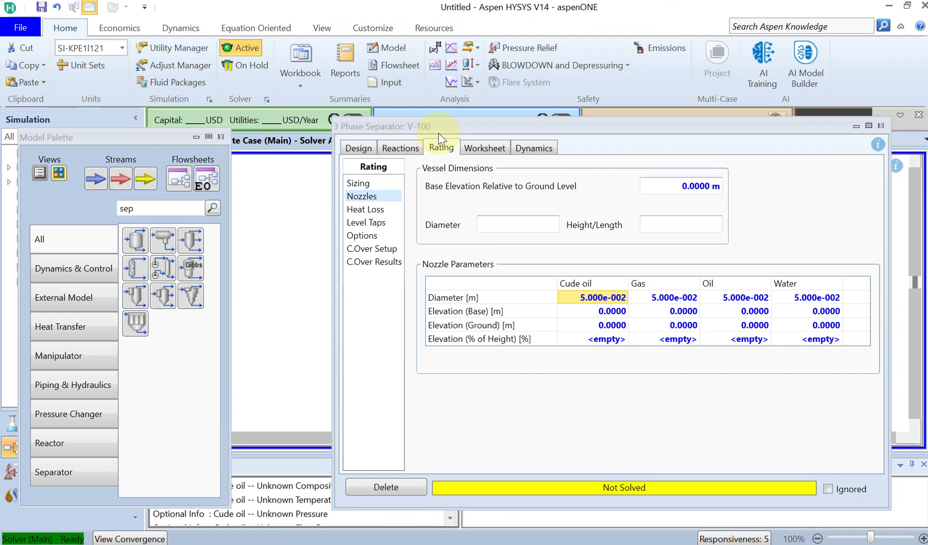
# Set V-100's Inlet Delta P to 1 bar and vapour outlet drop to 9 bar, then close its window
pyautogui.click(358, 152)
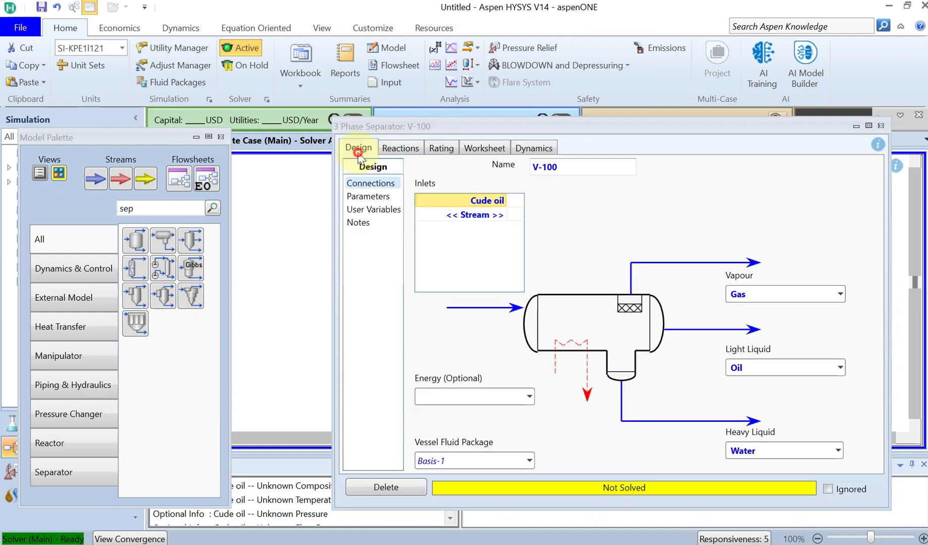
pyautogui.click(494, 126)
pyautogui.moveTo(494, 126); pyautogui.dragTo(469, 110)
pyautogui.click(355, 185)
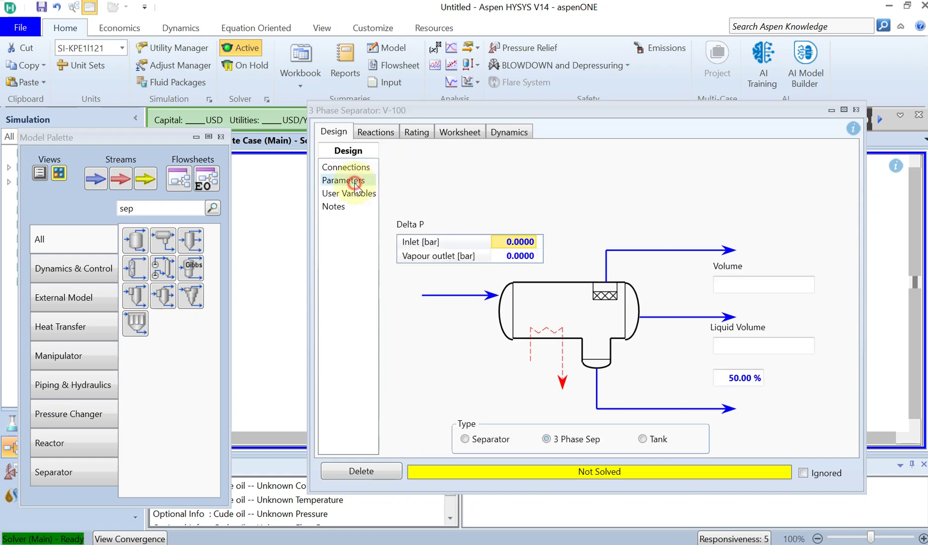
pyautogui.moveTo(523, 112); pyautogui.dragTo(505, 86)
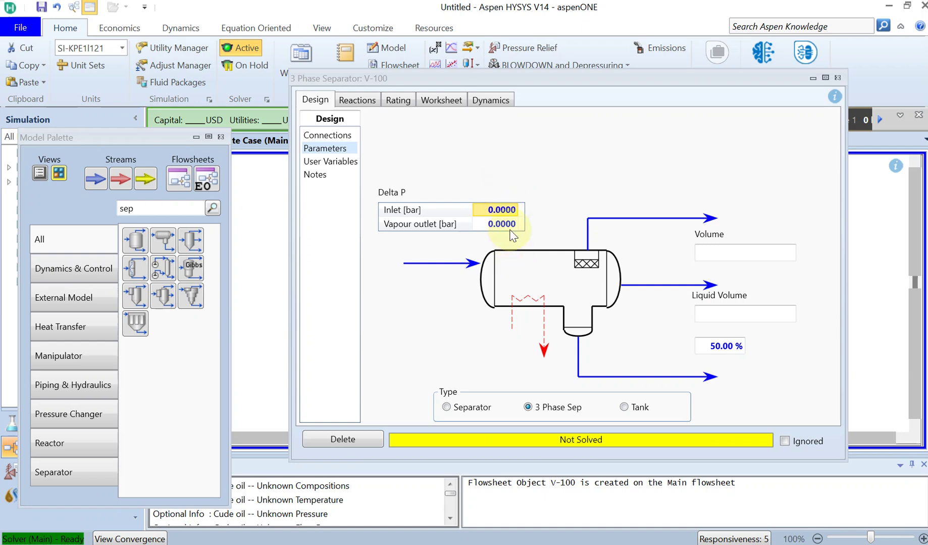
pyautogui.click(499, 209)
pyautogui.write('1')
pyautogui.click(501, 226)
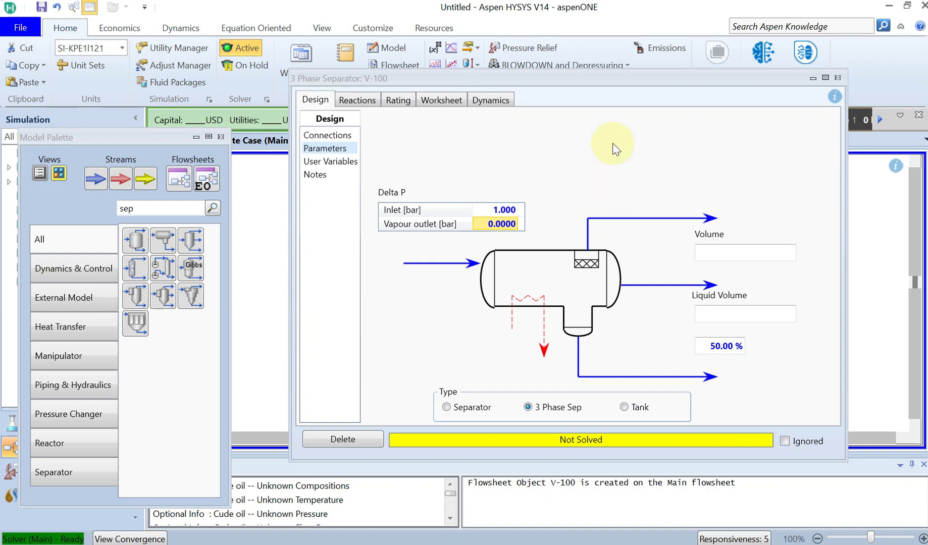
pyautogui.write('9')
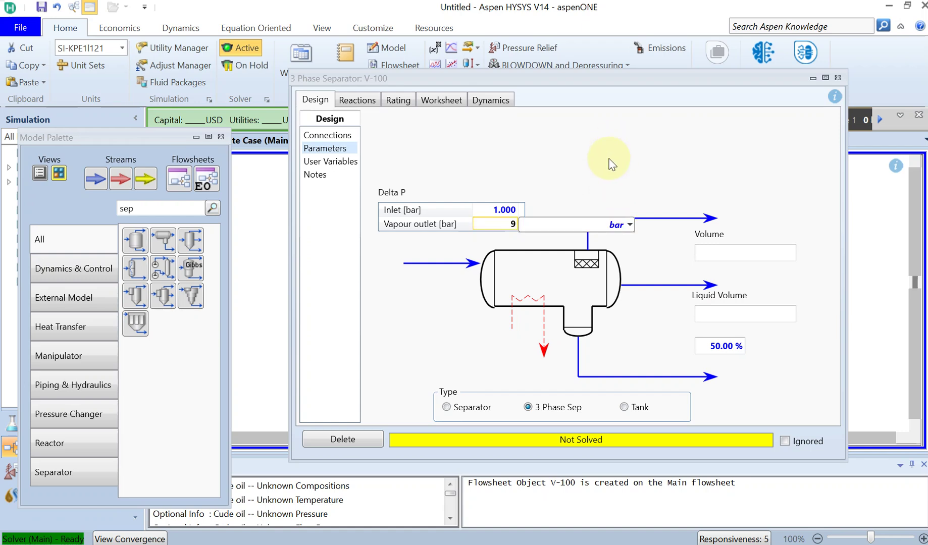
pyautogui.press('Return')
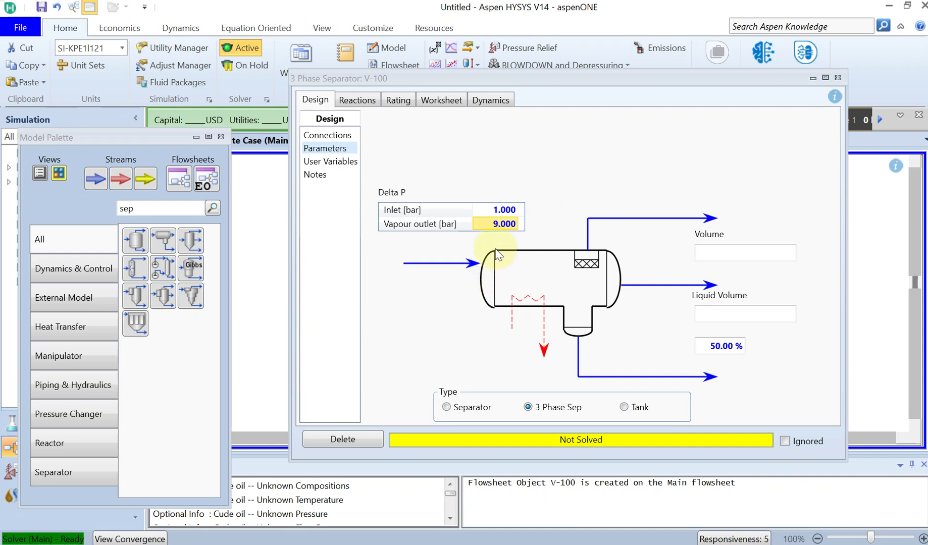
pyautogui.click(838, 78)
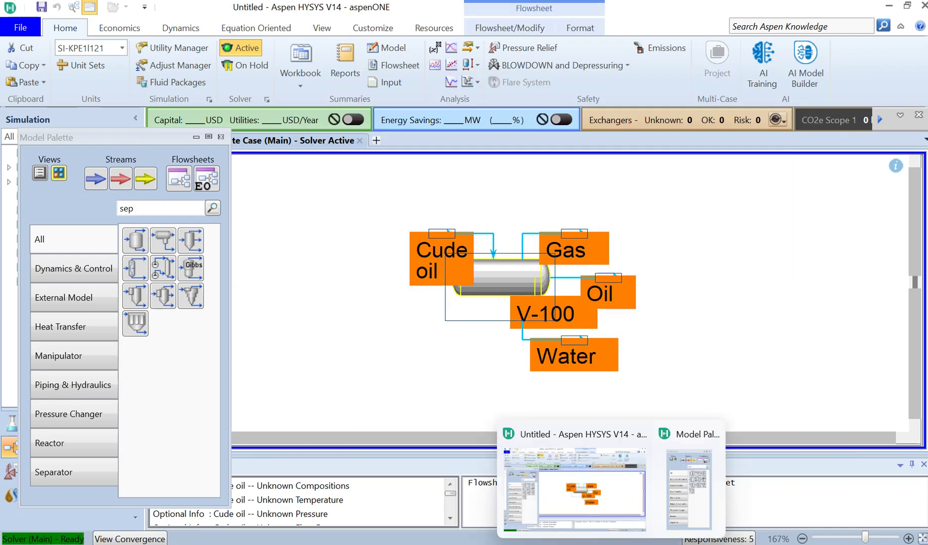
# Edit the slide's crude oil note from P=10 Bar to P=13 Bar
pyautogui.click(626, 543)
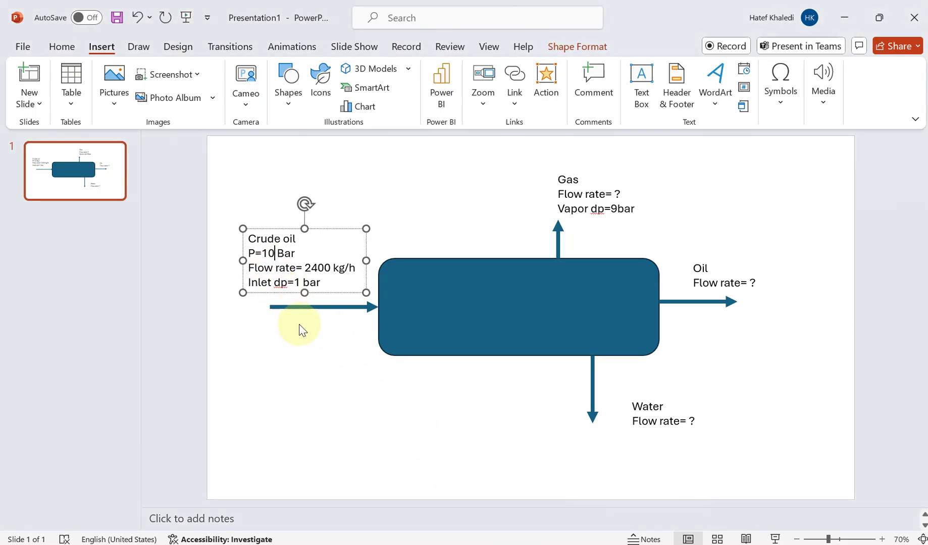
pyautogui.press('BackSpace')
pyautogui.write('3')
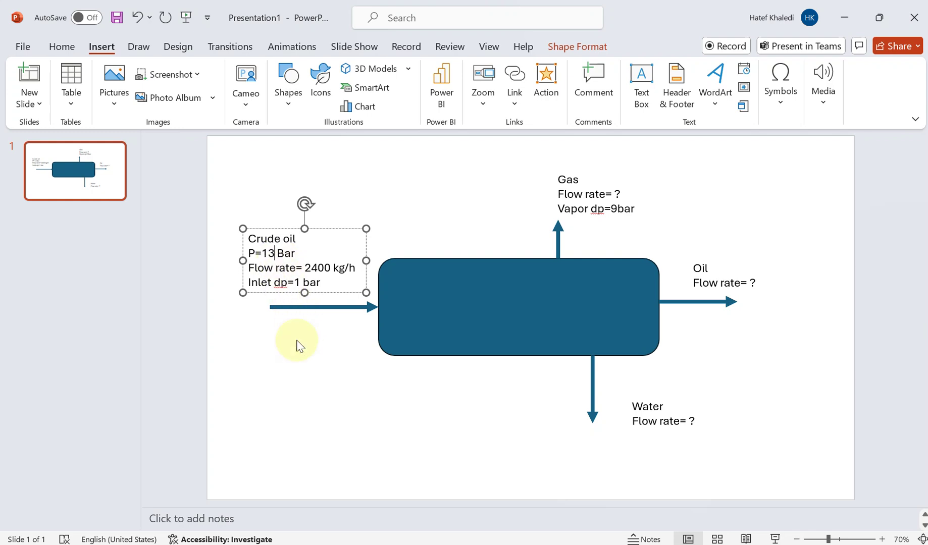
pyautogui.click(297, 340)
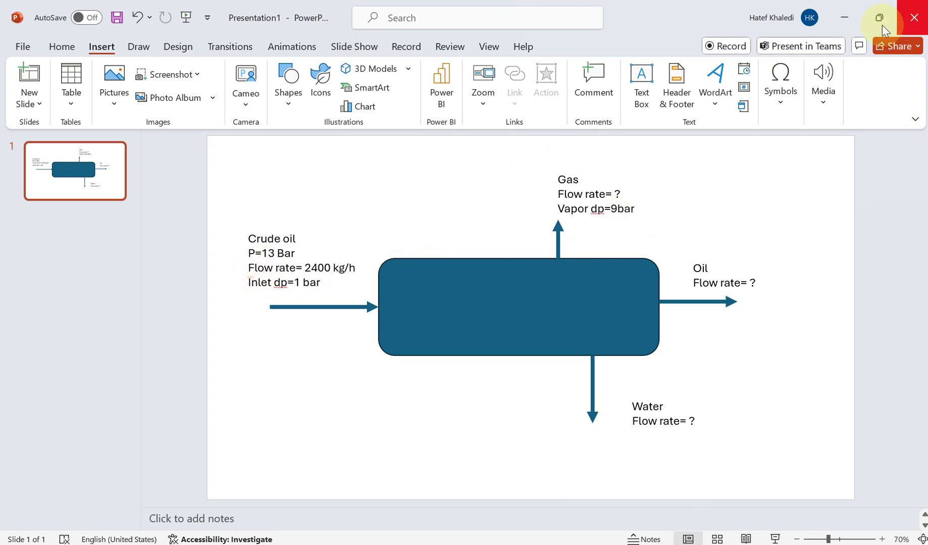
# Move the Cude oil stream left on the flowsheet and open its properties
pyautogui.click(845, 17)
pyautogui.click(407, 291)
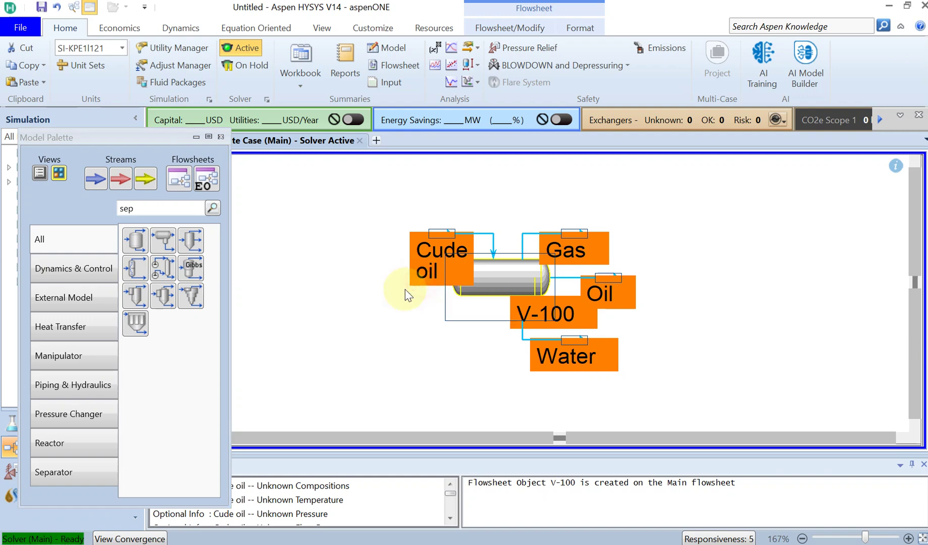
pyautogui.moveTo(406, 264); pyautogui.dragTo(561, 234)
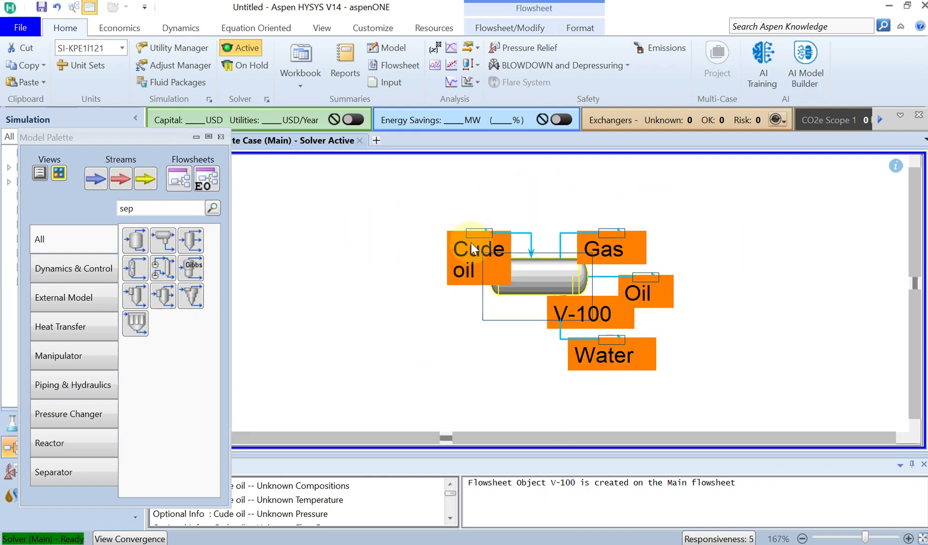
pyautogui.click(454, 271)
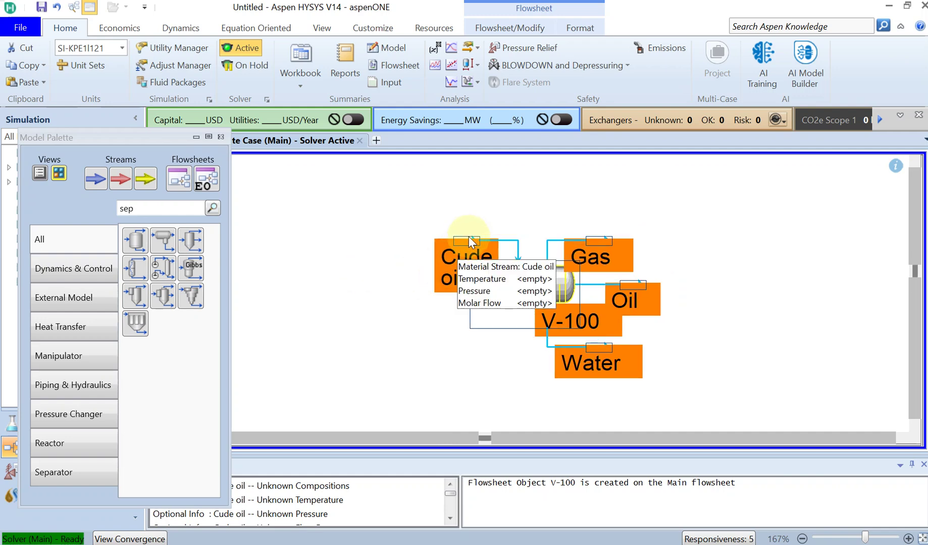
pyautogui.click(545, 186)
pyautogui.moveTo(429, 240); pyautogui.dragTo(311, 261)
pyautogui.doubleClick(309, 261)
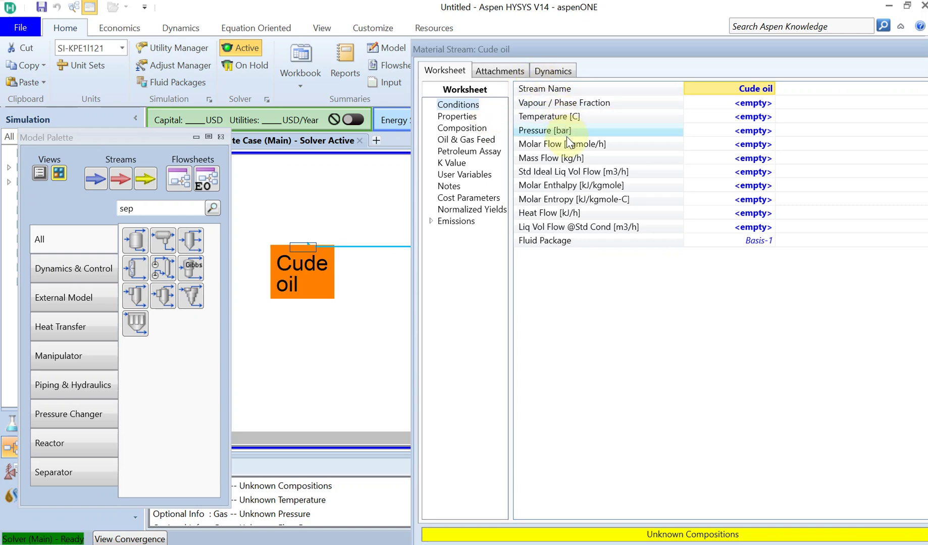
# Set the Cude oil feed to 30 °C, 13 bar and 2400 kg/h mass flow
pyautogui.click(762, 116)
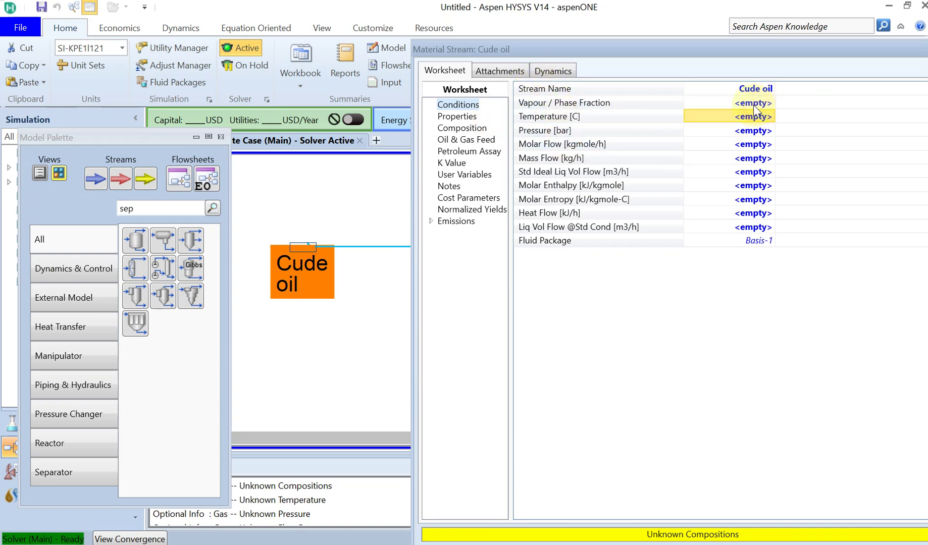
pyautogui.write('30')
pyautogui.press('Return')
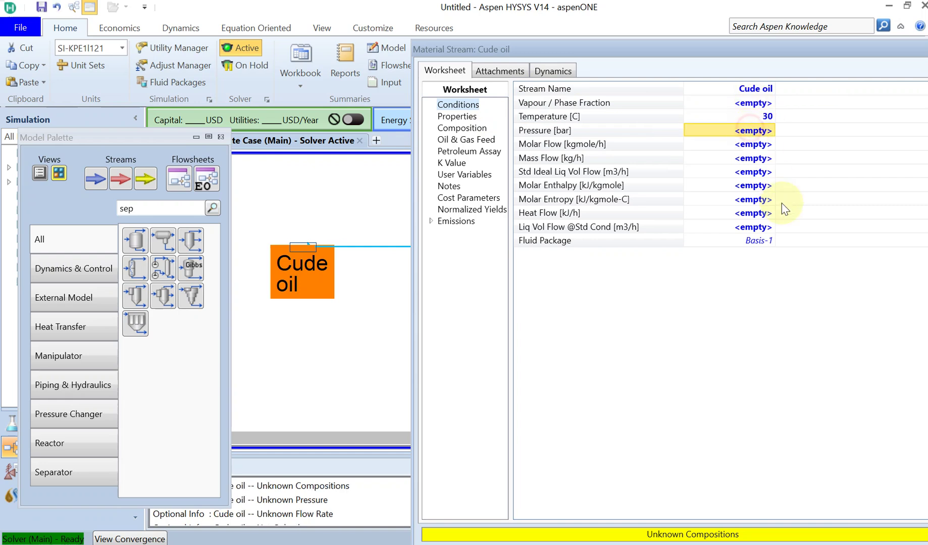
pyautogui.write('13')
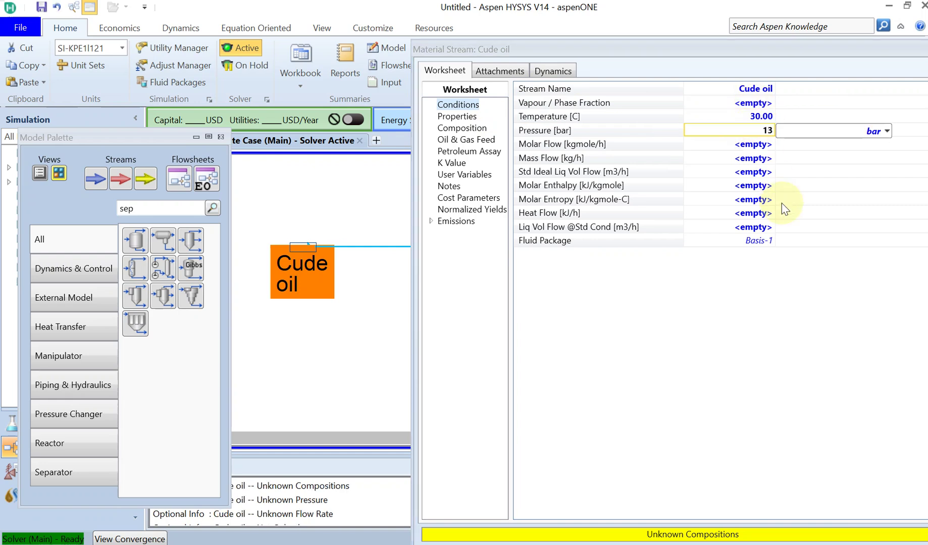
pyautogui.click(747, 158)
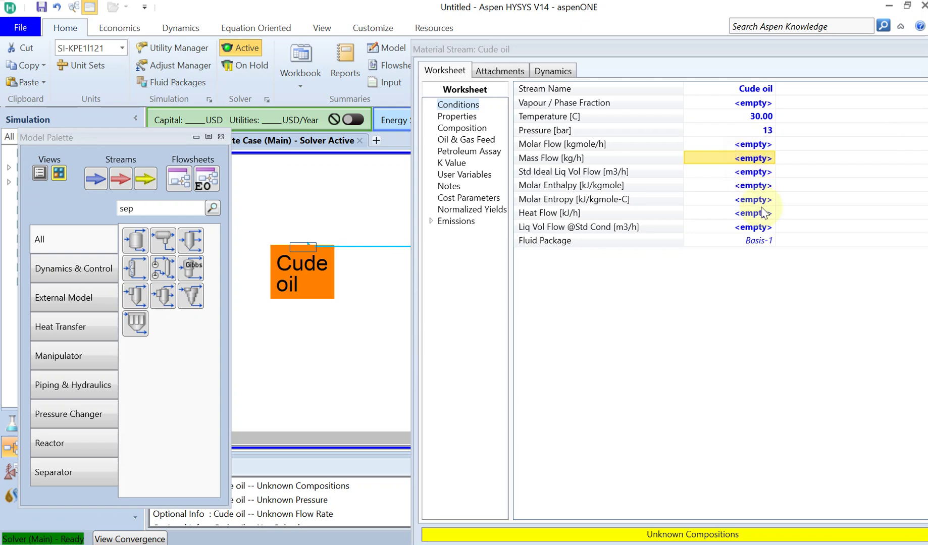
pyautogui.write('2400')
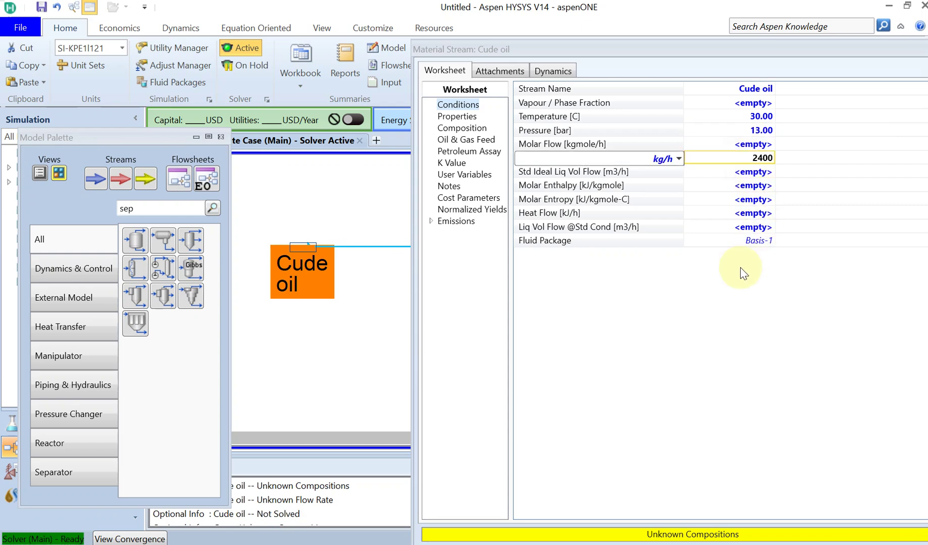
pyautogui.click(471, 132)
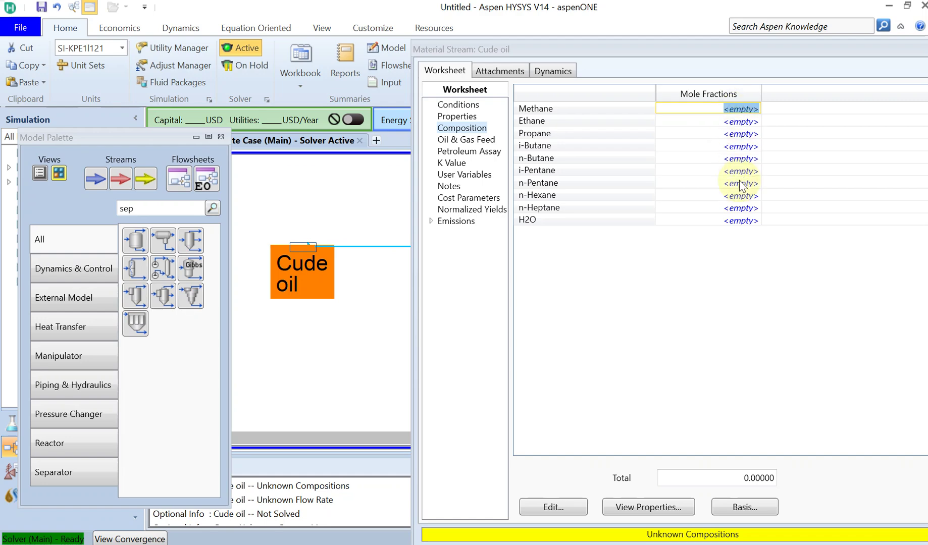
# Enter Cude oil mole fractions Methane 0.1, Ethane 0.2 and i-Butane 0
pyautogui.click(741, 172)
pyautogui.click(569, 508)
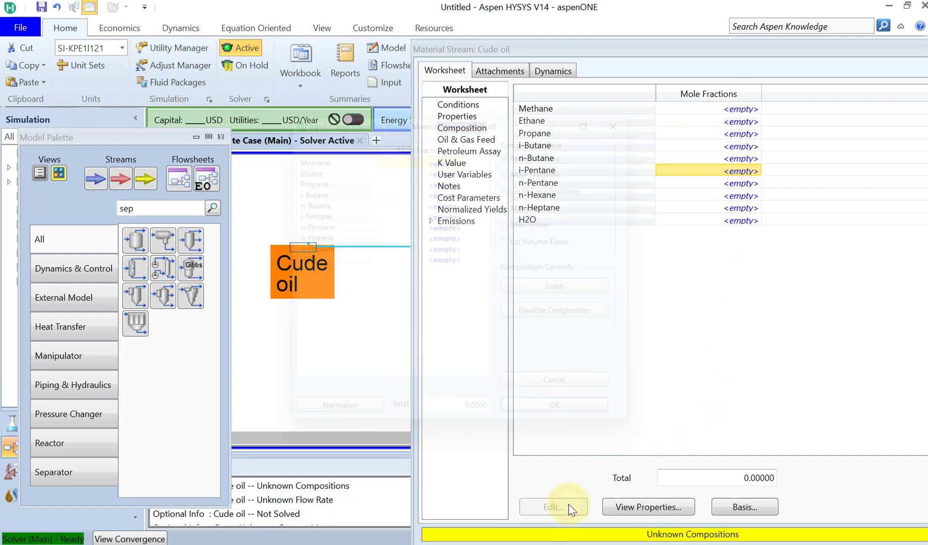
pyautogui.write('0.1')
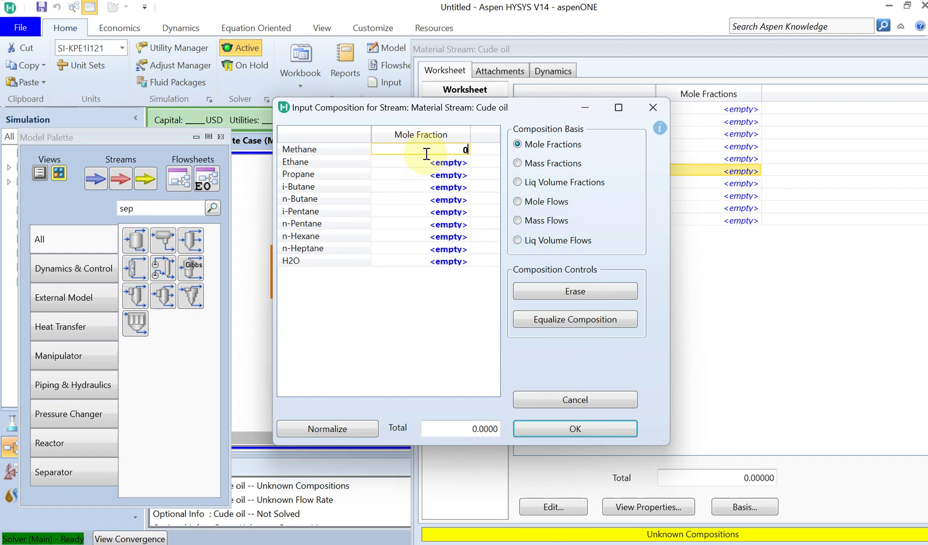
pyautogui.click(433, 165)
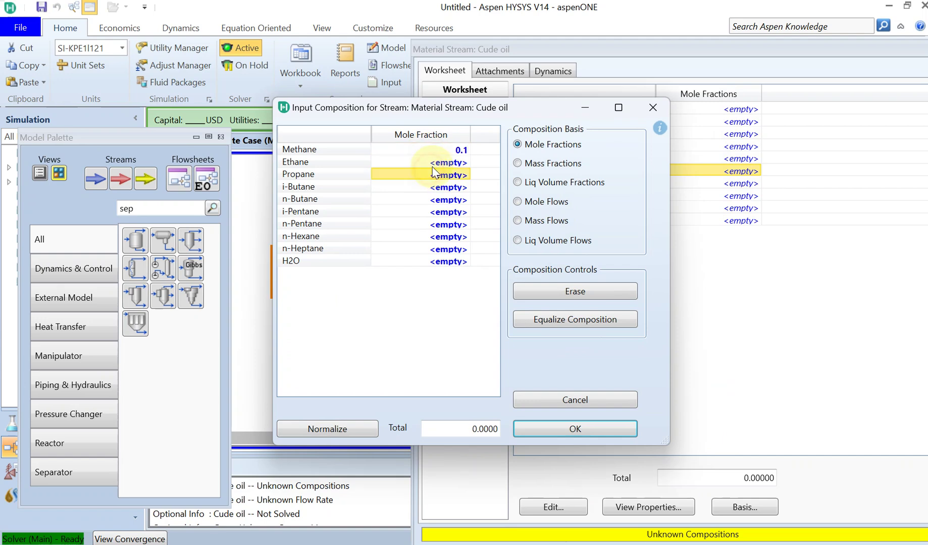
pyautogui.write('0.2')
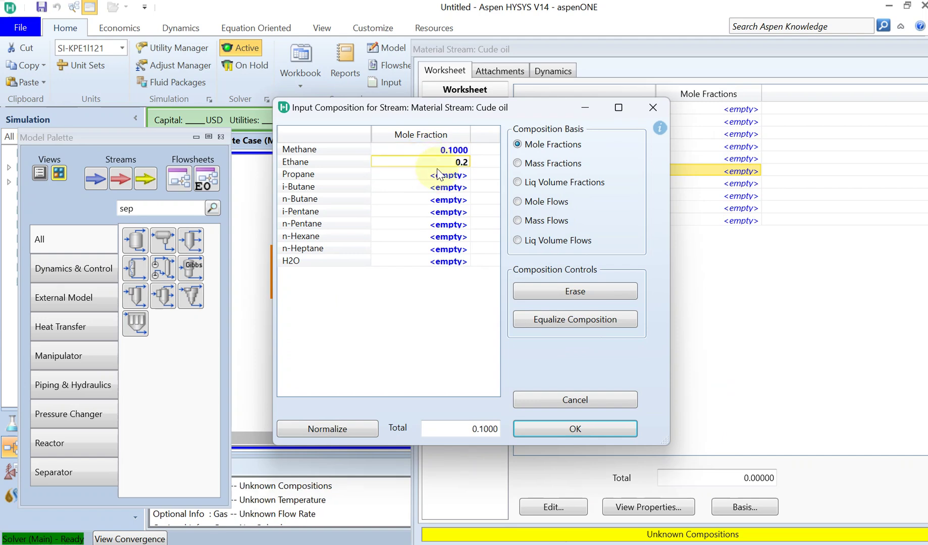
pyautogui.click(444, 178)
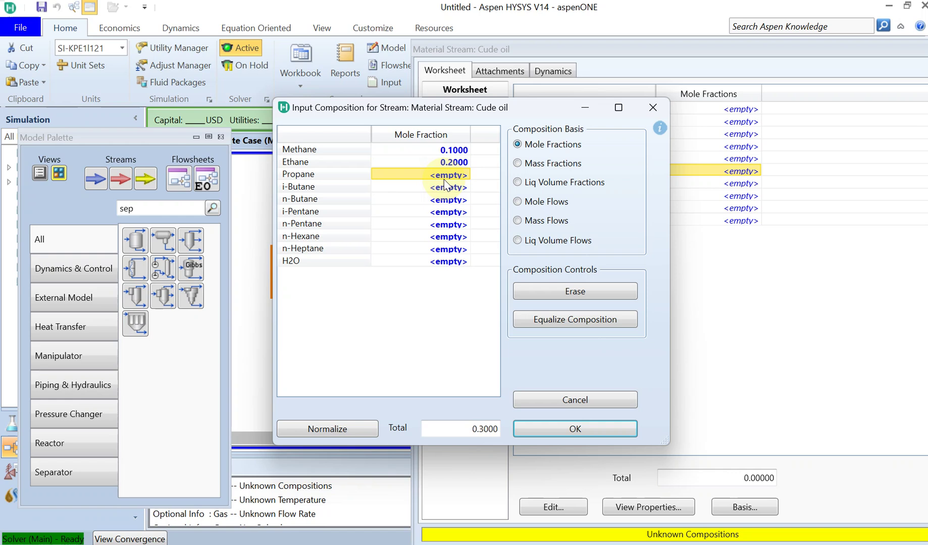
pyautogui.click(444, 178)
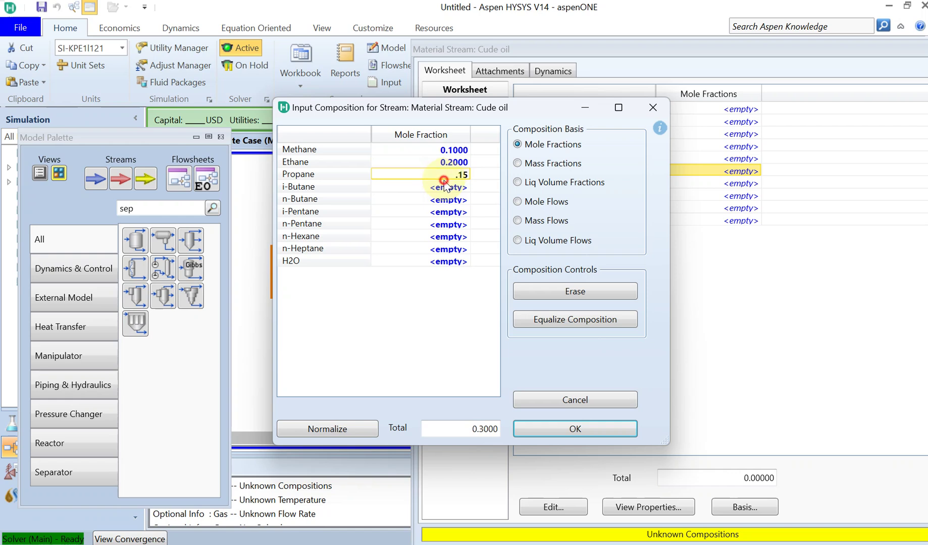
pyautogui.click(444, 187)
pyautogui.write('0.1')
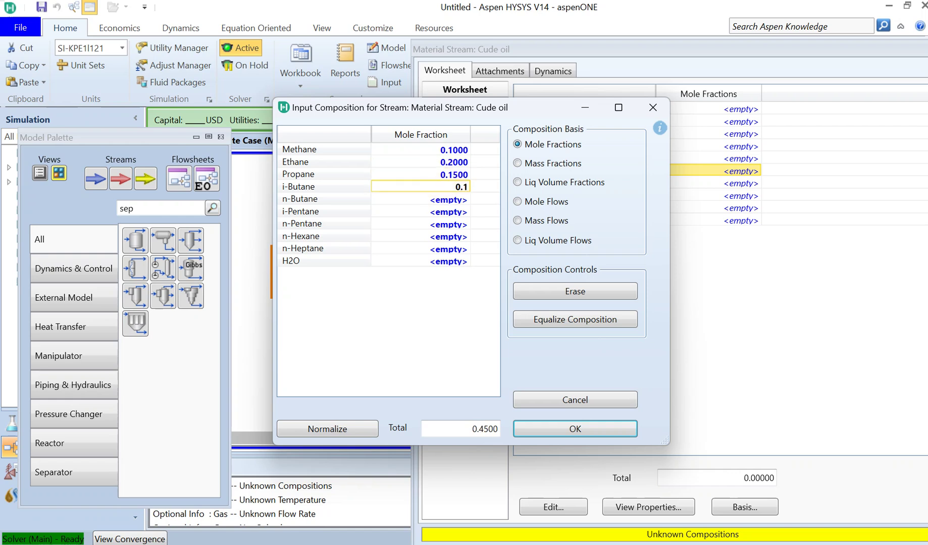
pyautogui.click(443, 261)
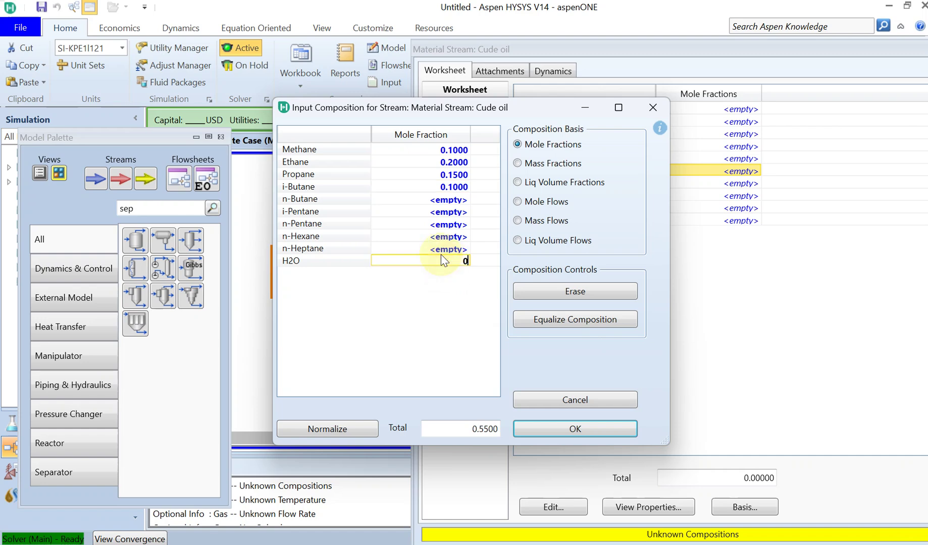
# Enter n-Butane 0.1, i-Pentane 0.2, n-Pentane 0.25, n-Hexane 0.1, n-Heptane 0.1, then normalize and accept
pyautogui.click(460, 201)
pyautogui.write('0.1')
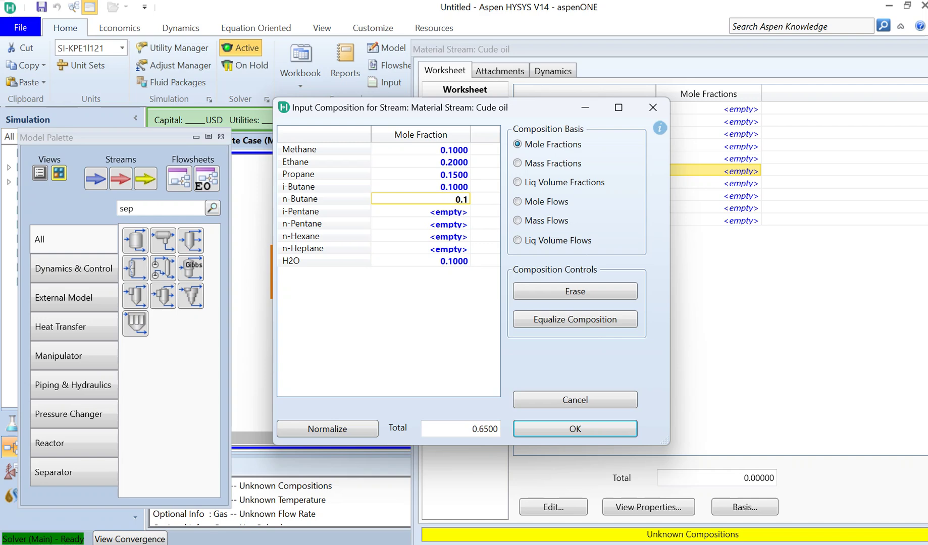
pyautogui.click(456, 212)
pyautogui.write('0.2')
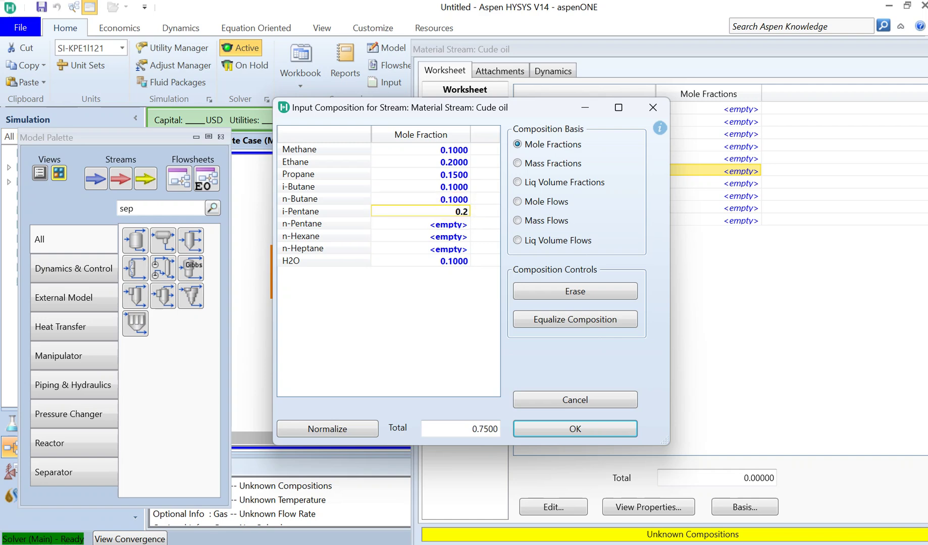
pyautogui.click(455, 225)
pyautogui.write('0.2')
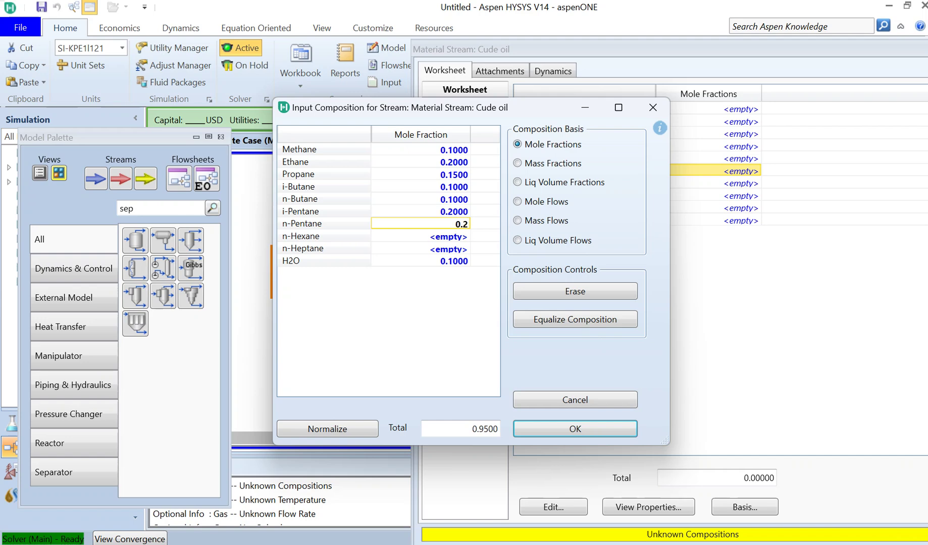
pyautogui.write('5')
pyautogui.click(464, 237)
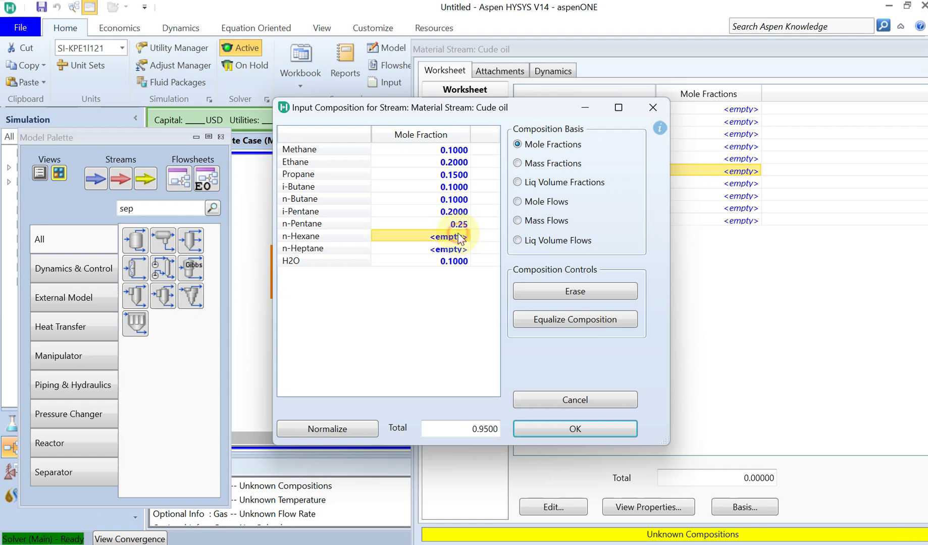
pyautogui.write('0.1')
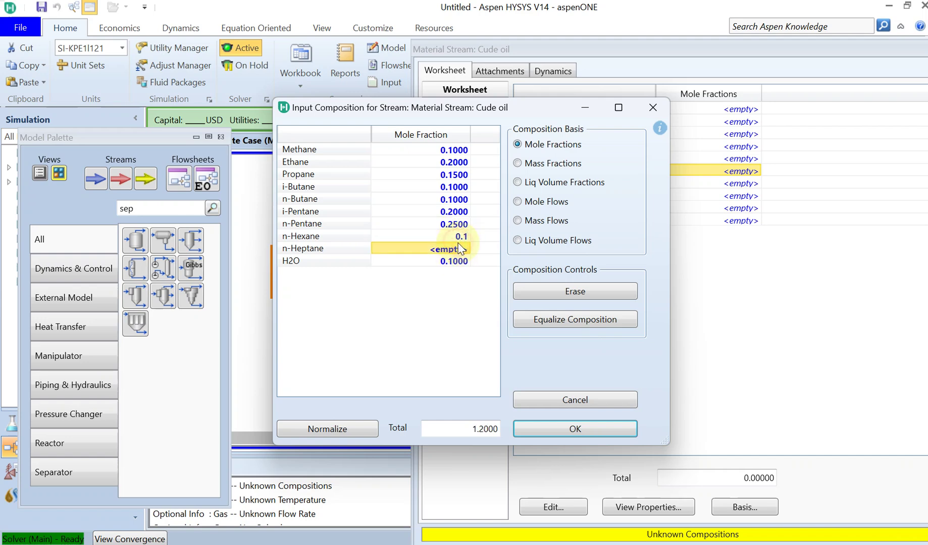
pyautogui.click(461, 248)
pyautogui.write('0.1')
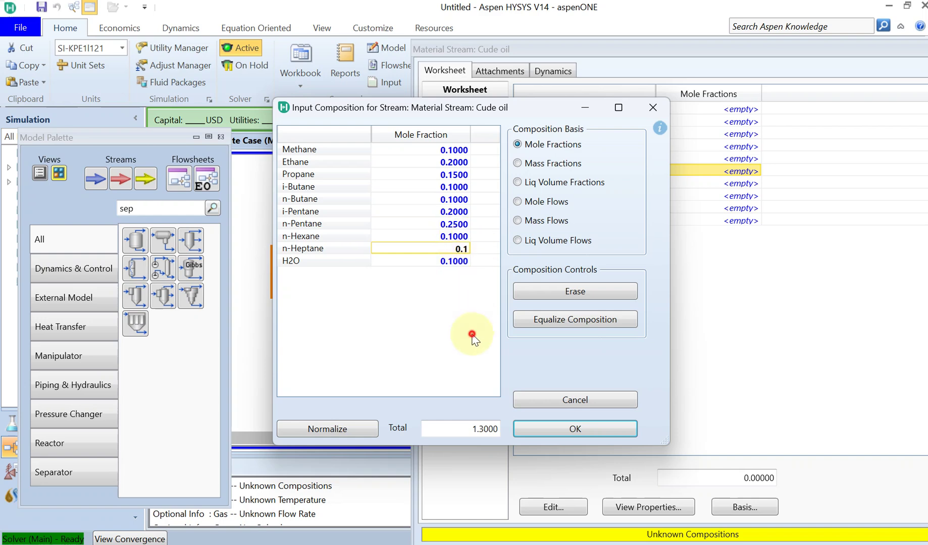
pyautogui.click(462, 212)
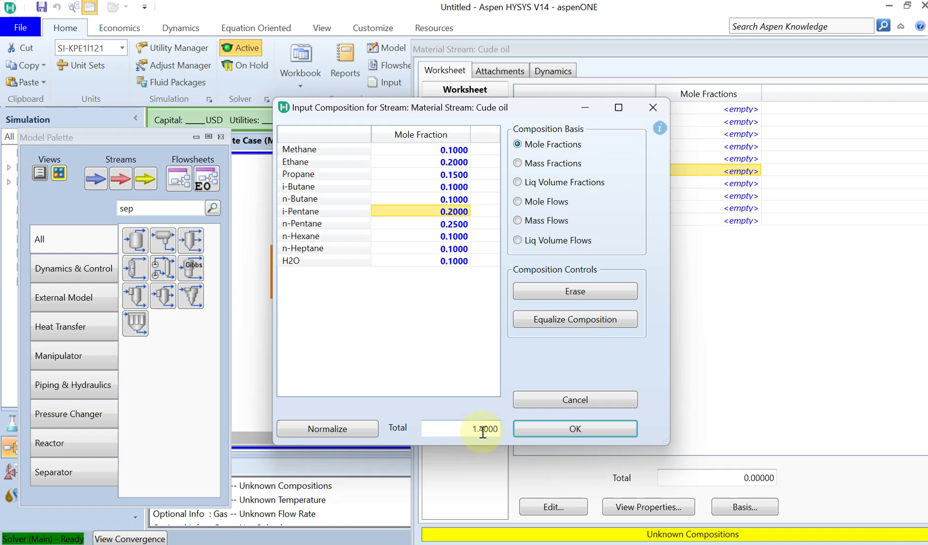
pyautogui.click(360, 438)
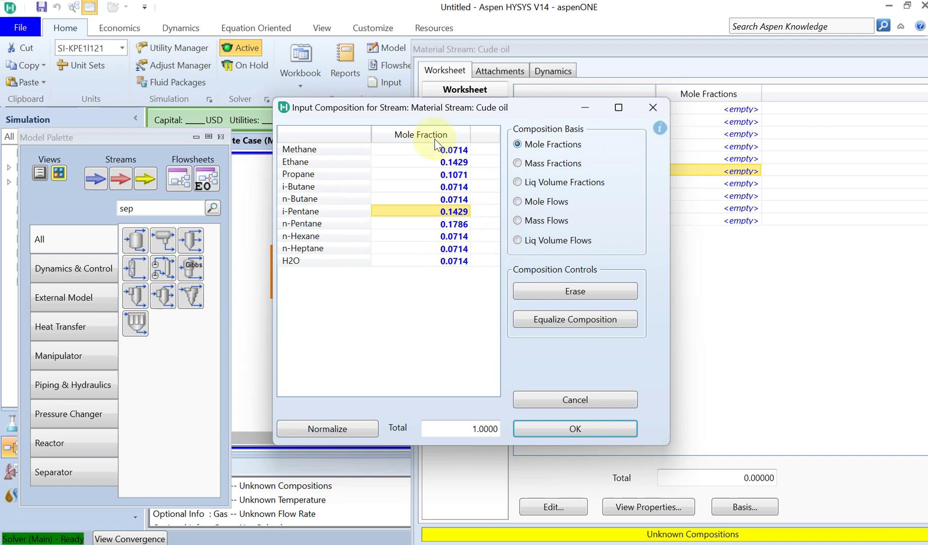
pyautogui.click(610, 427)
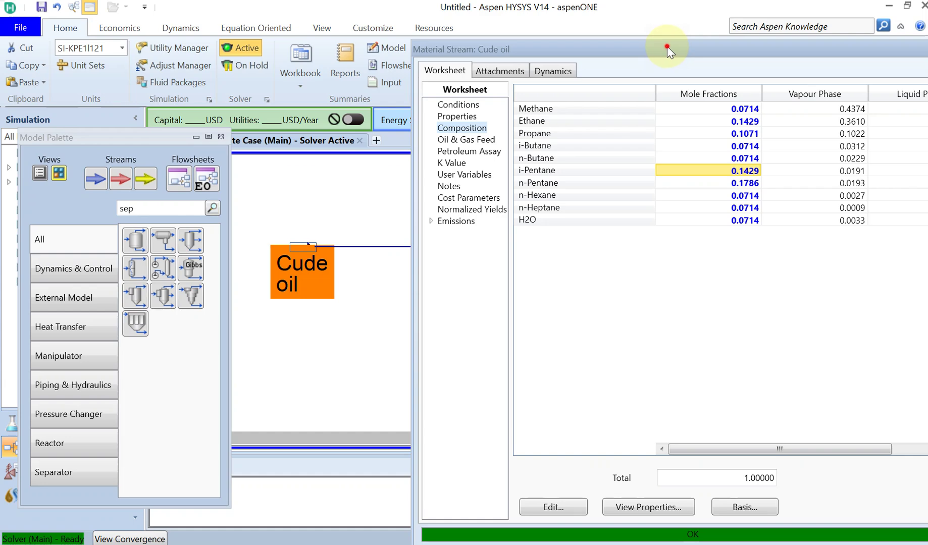
# Close the Cude oil stream window, accepting its composition
pyautogui.moveTo(663, 47); pyautogui.dragTo(579, 24)
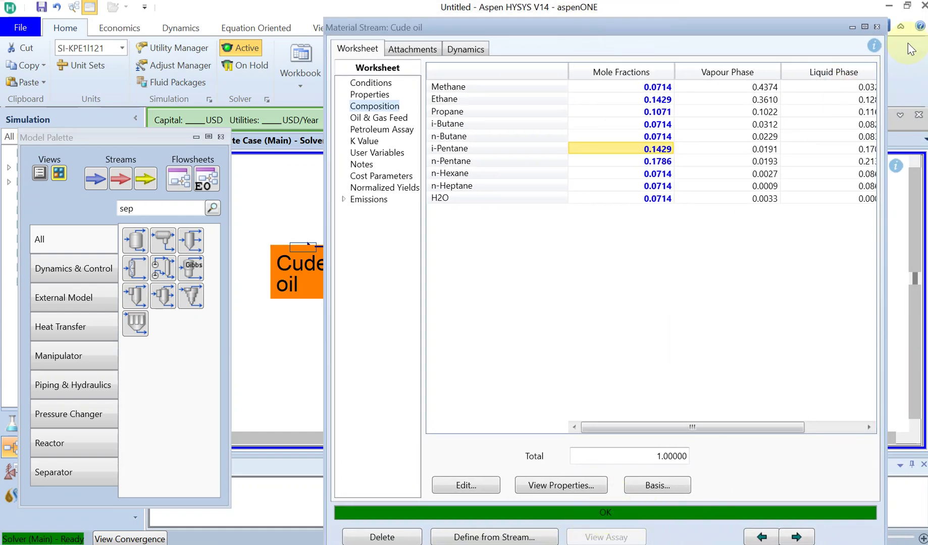
pyautogui.click(878, 27)
pyautogui.click(697, 296)
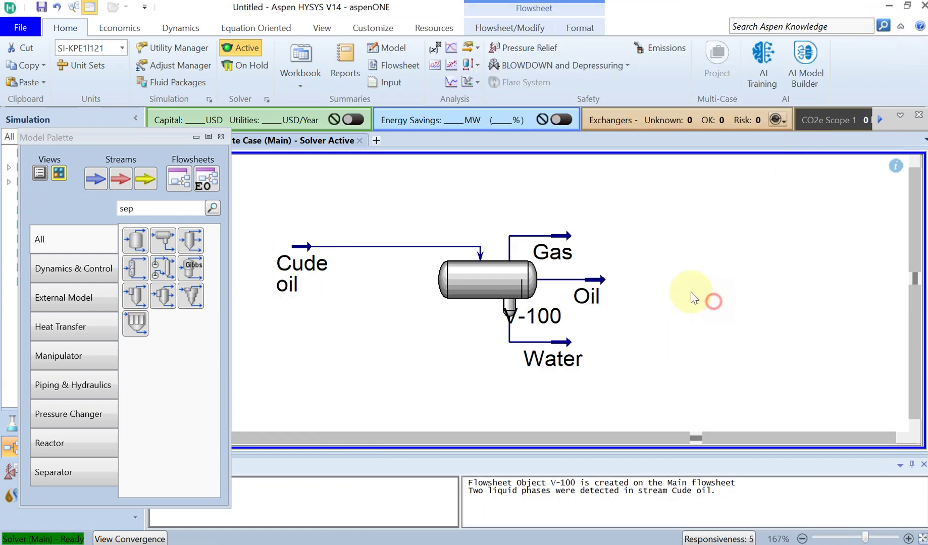
# Spread the Gas, Oil and Water outlet ends of V-100 further apart on the flowsheet
pyautogui.moveTo(562, 249); pyautogui.dragTo(659, 195)
pyautogui.moveTo(587, 293); pyautogui.dragTo(655, 295)
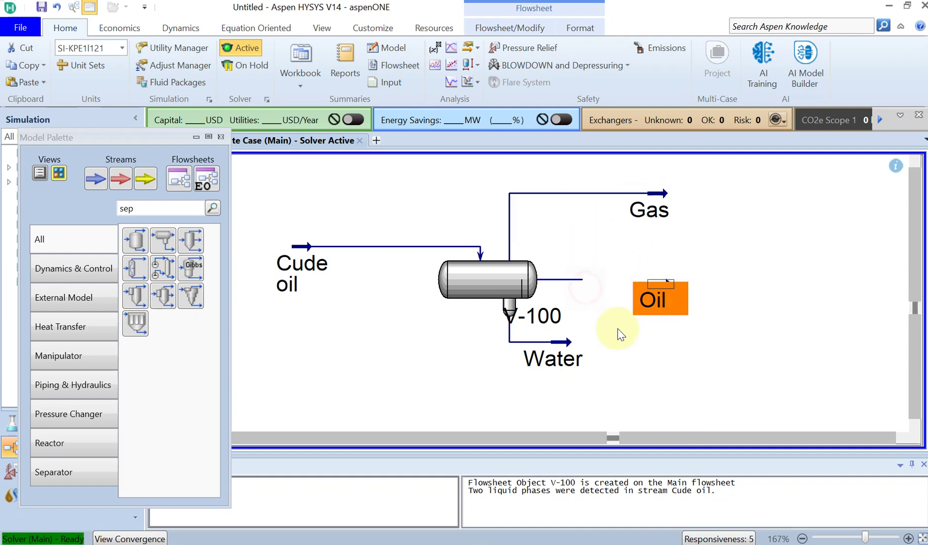
pyautogui.click(553, 371)
pyautogui.moveTo(554, 371); pyautogui.dragTo(630, 424)
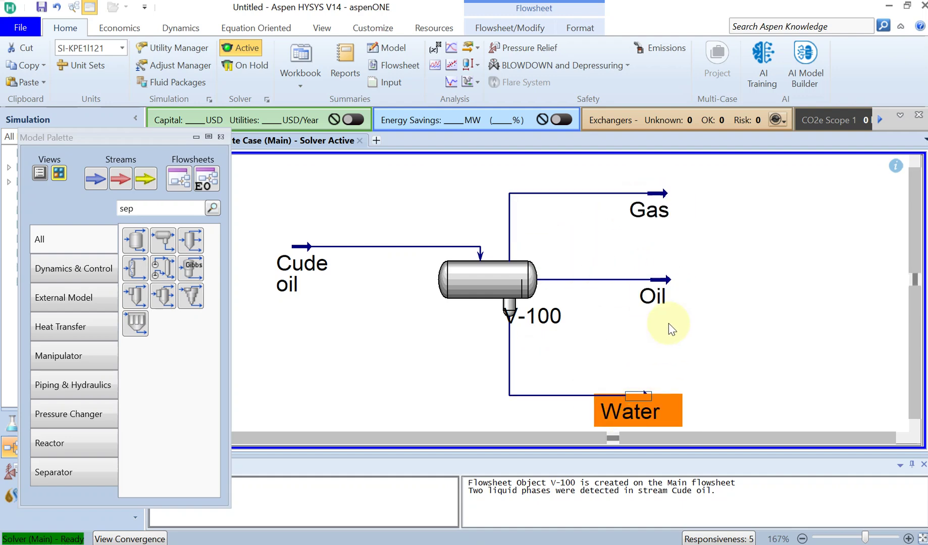
pyautogui.click(650, 210)
pyautogui.rightClick(650, 209)
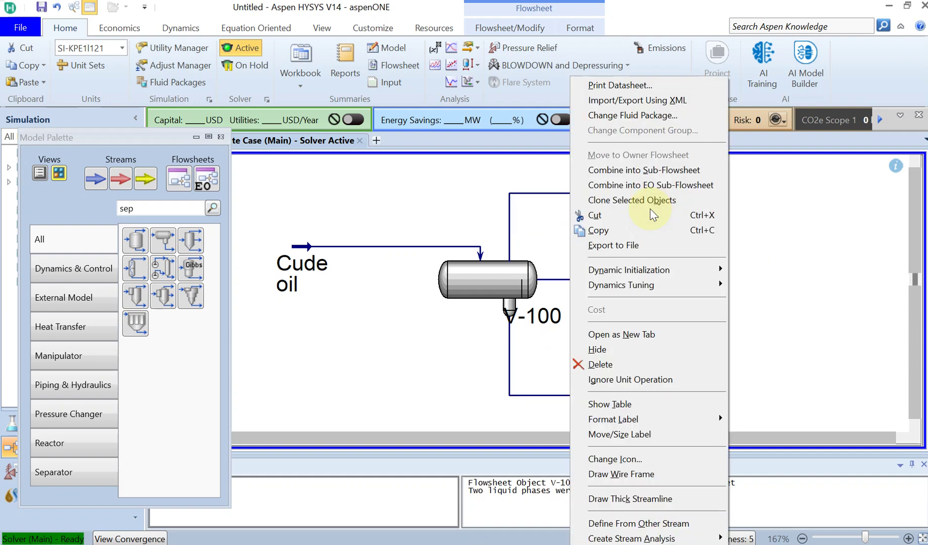
# Show property tables for the Gas and Oil streams, lowering the Oil outlet end first
pyautogui.click(606, 405)
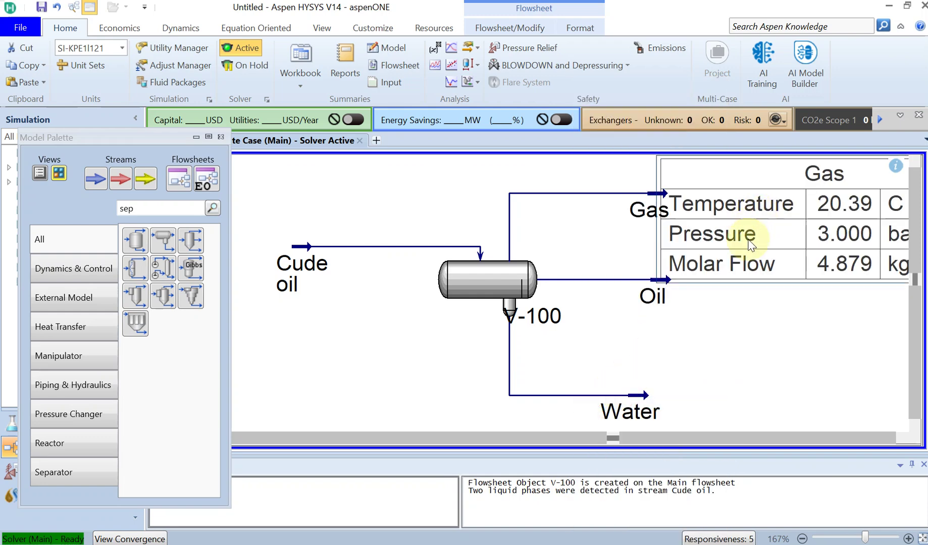
pyautogui.click(650, 303)
pyautogui.moveTo(650, 303); pyautogui.dragTo(650, 336)
pyautogui.rightClick(650, 336)
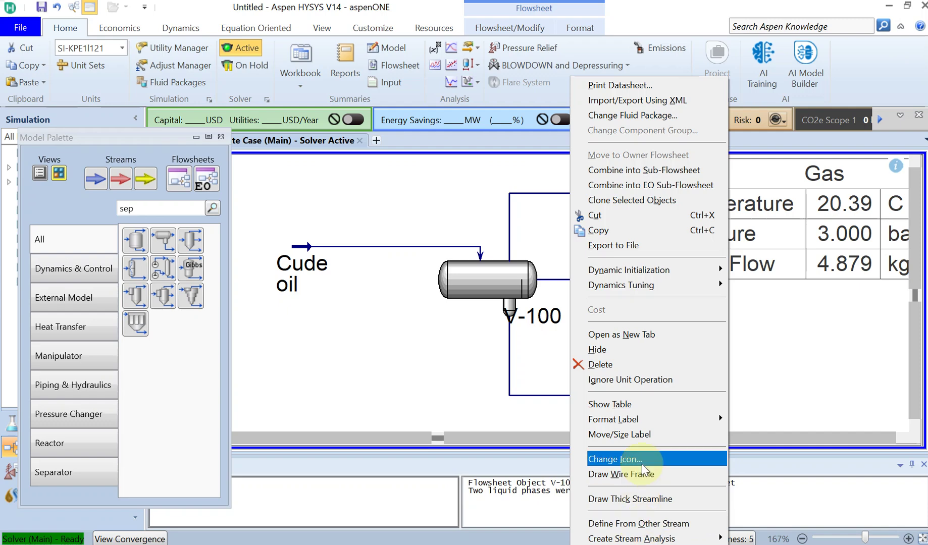
pyautogui.click(609, 405)
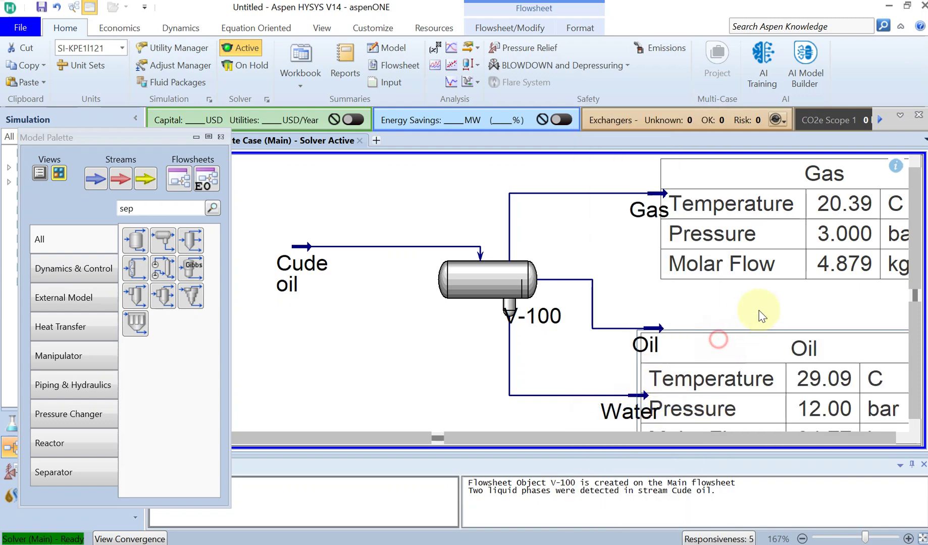
# Add a Water stream property table and place it below the diagram
pyautogui.scroll(-2, 574, 395)
pyautogui.scroll(-2, 580, 394)
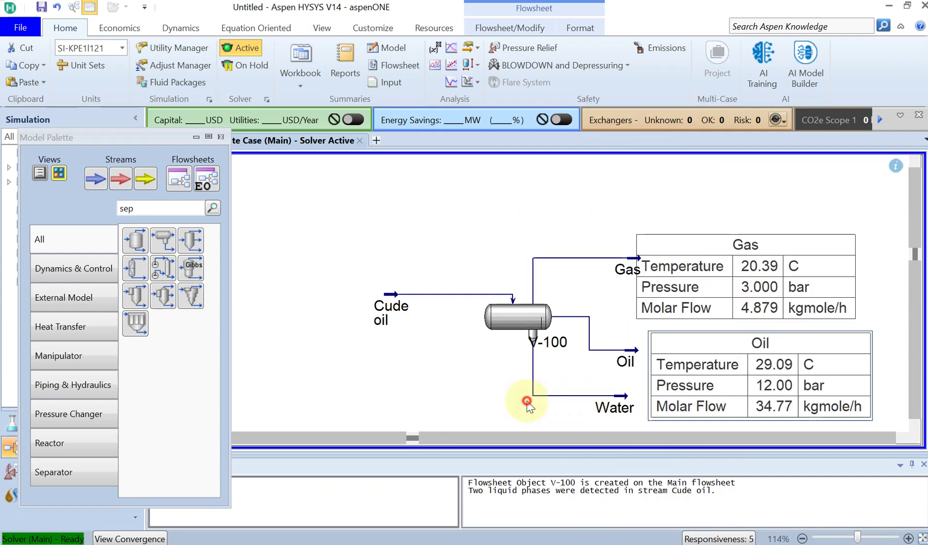
pyautogui.click(611, 404)
pyautogui.rightClick(614, 405)
pyautogui.click(572, 405)
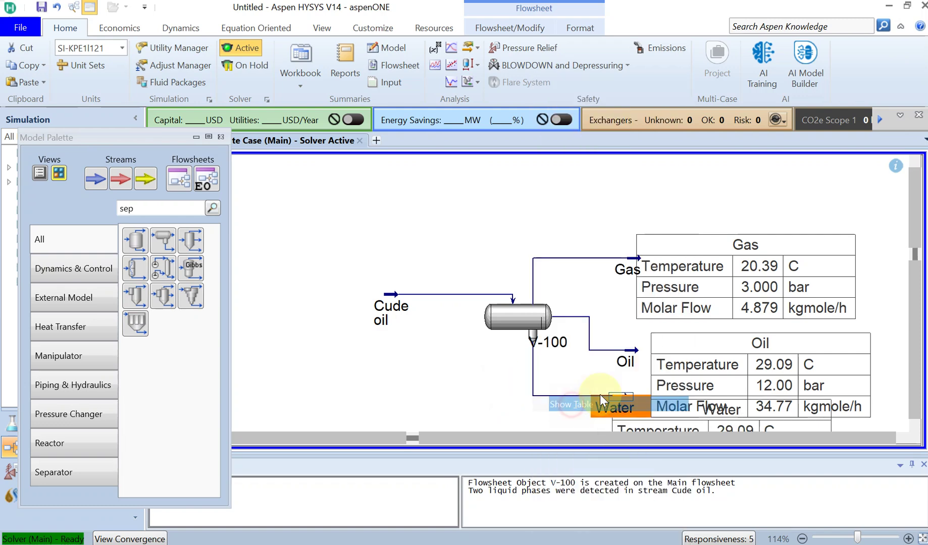
pyautogui.moveTo(630, 398); pyautogui.dragTo(423, 439)
pyautogui.scroll(-1, 545, 333)
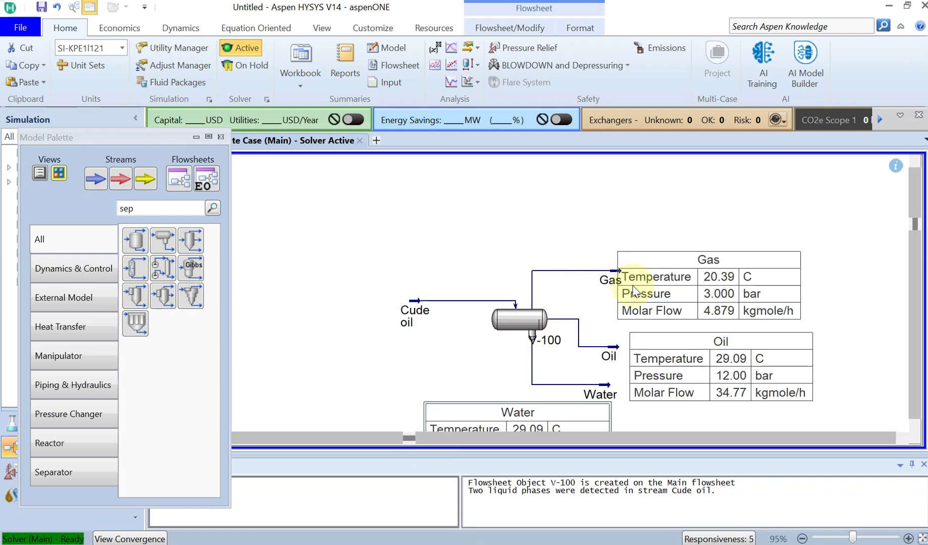
# Add a Cude oil table (30.00 °C, 13.00 bar, 42.66 kgmole/h) at the upper left
pyautogui.rightClick(412, 308)
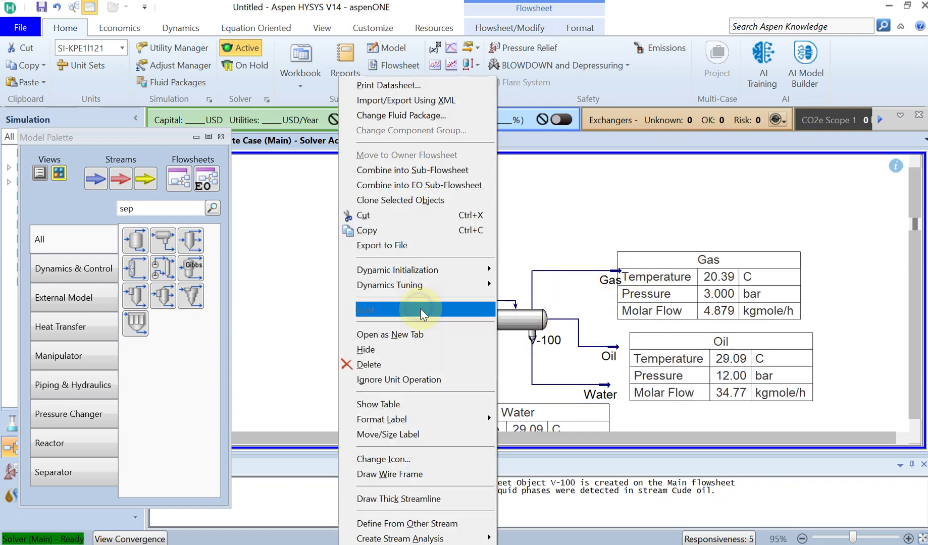
pyautogui.click(409, 407)
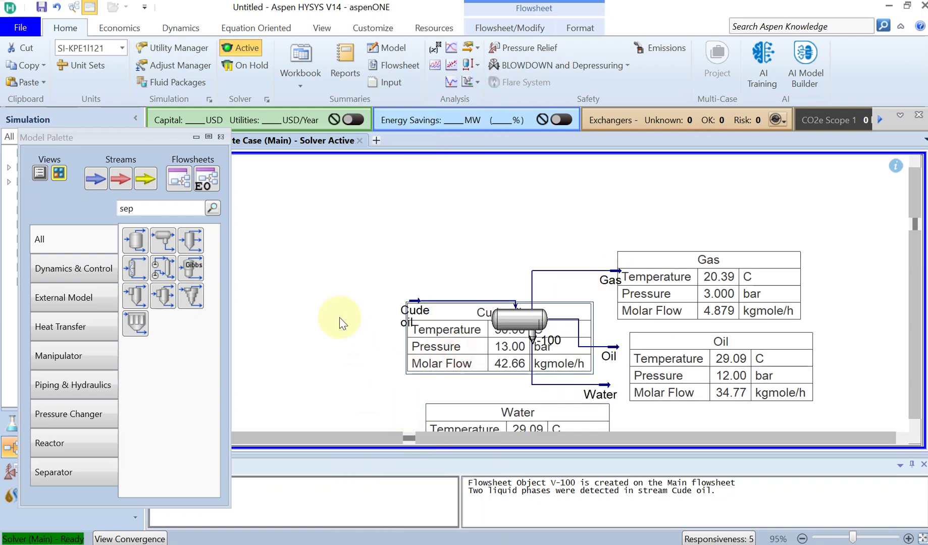
pyautogui.moveTo(455, 359); pyautogui.dragTo(307, 271)
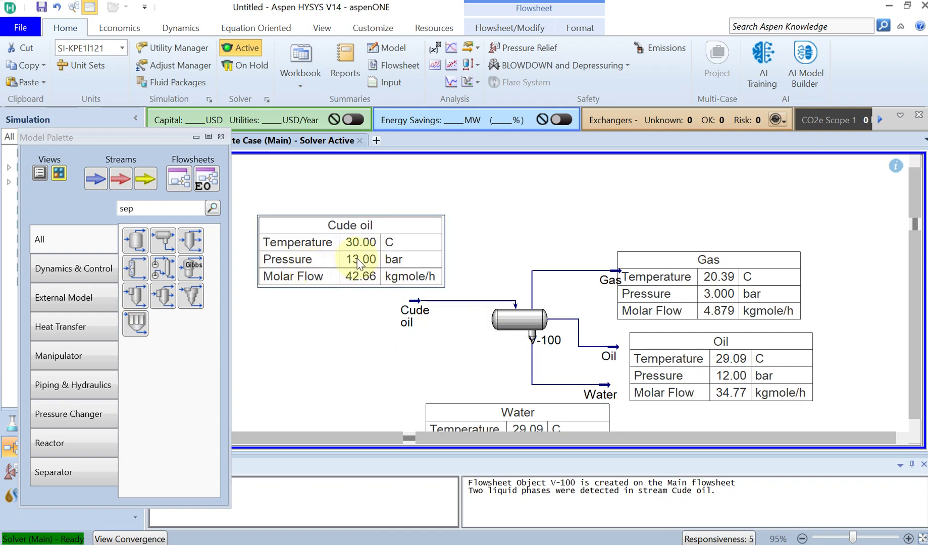
# Scroll down to check the full Water table, then back up to the Cude oil and Gas tables
pyautogui.moveTo(514, 324)
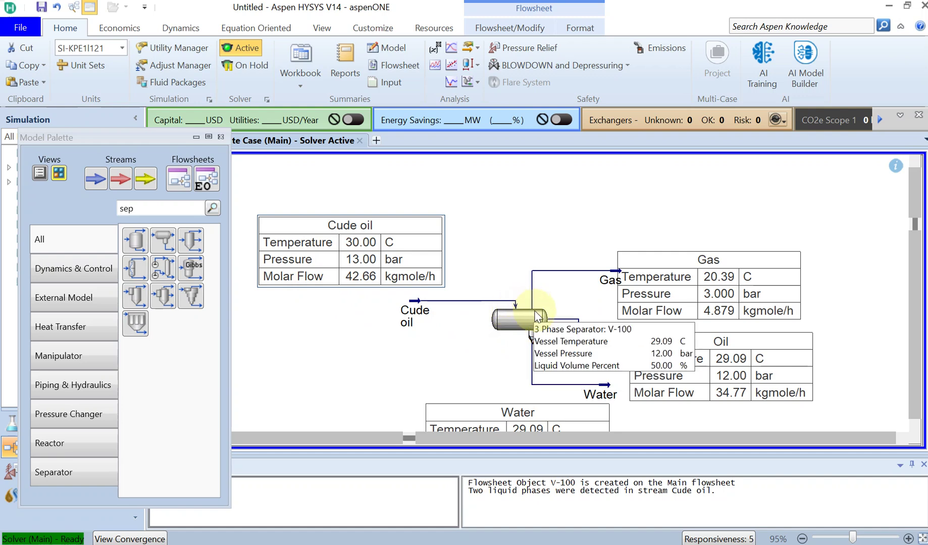
pyautogui.moveTo(532, 304)
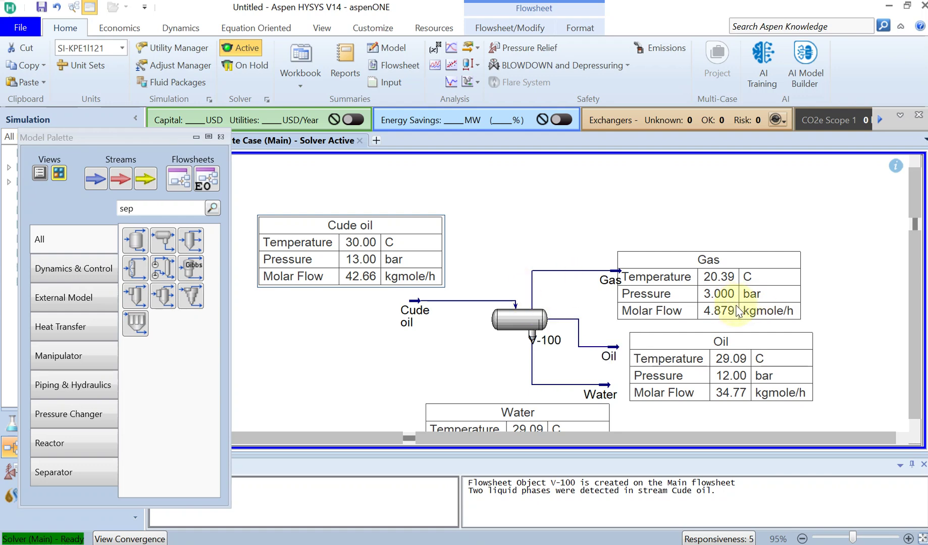
pyautogui.click(909, 310)
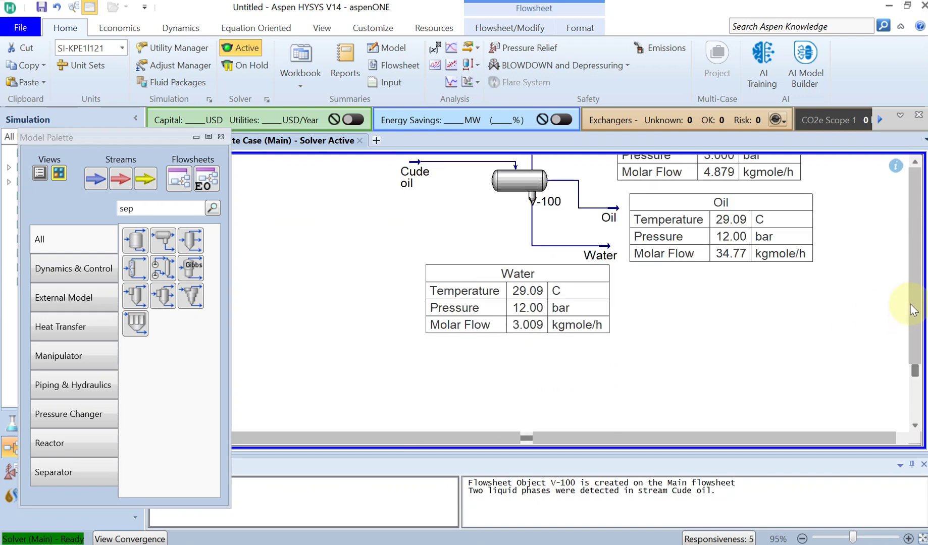
pyautogui.click(914, 361)
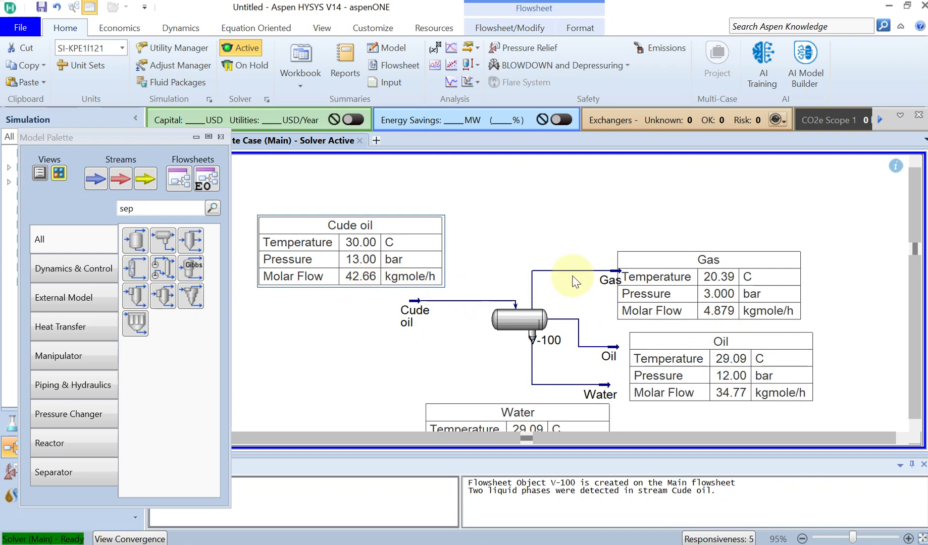
pyautogui.scroll(-3, 917, 313)
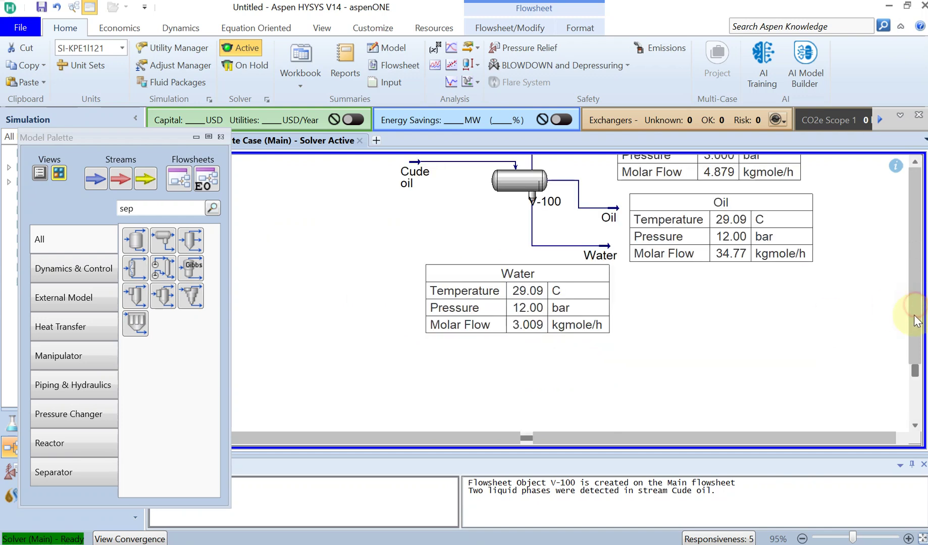
pyautogui.scroll(3, 914, 298)
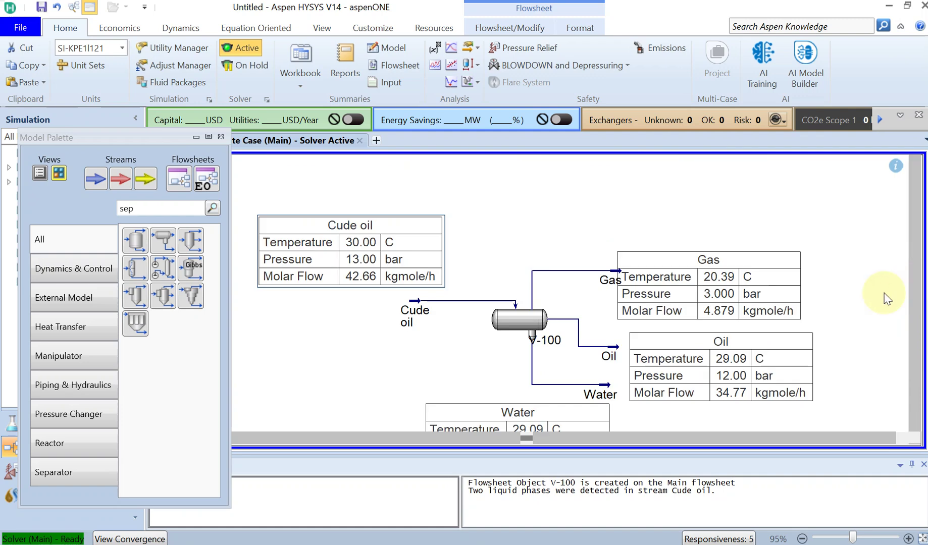
# Replace Molar Flow with Mass Flow in the Gas table, now showing 142.0 kg/h
pyautogui.rightClick(742, 287)
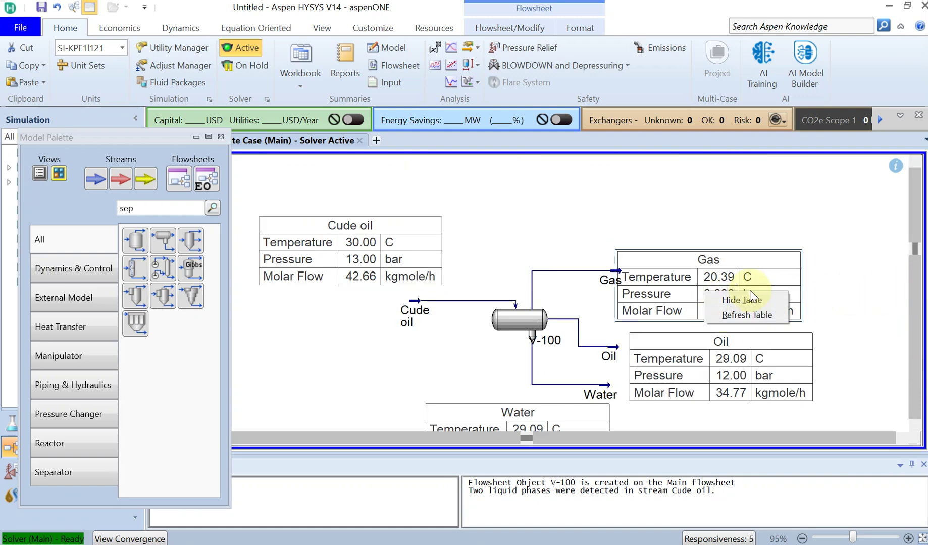
pyautogui.click(717, 268)
pyautogui.doubleClick(717, 267)
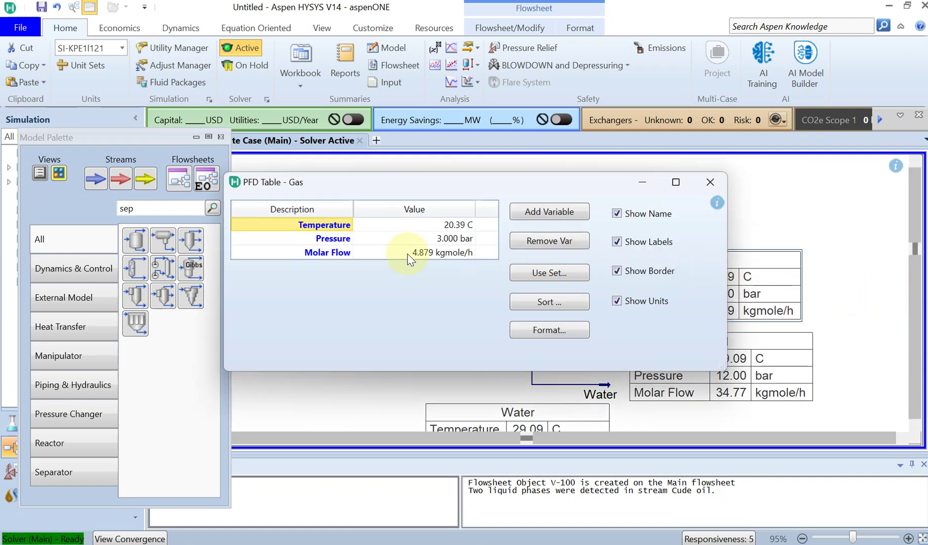
pyautogui.click(323, 253)
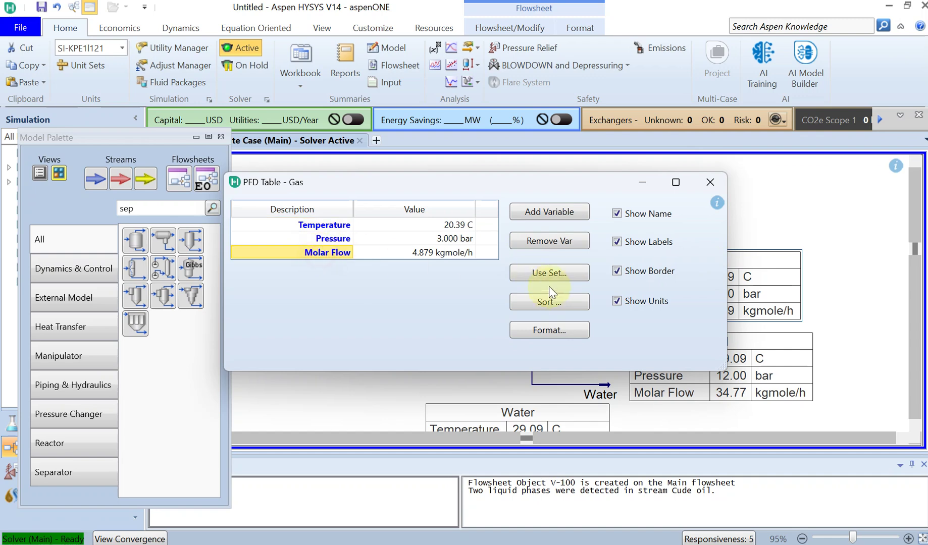
pyautogui.click(548, 241)
pyautogui.click(549, 212)
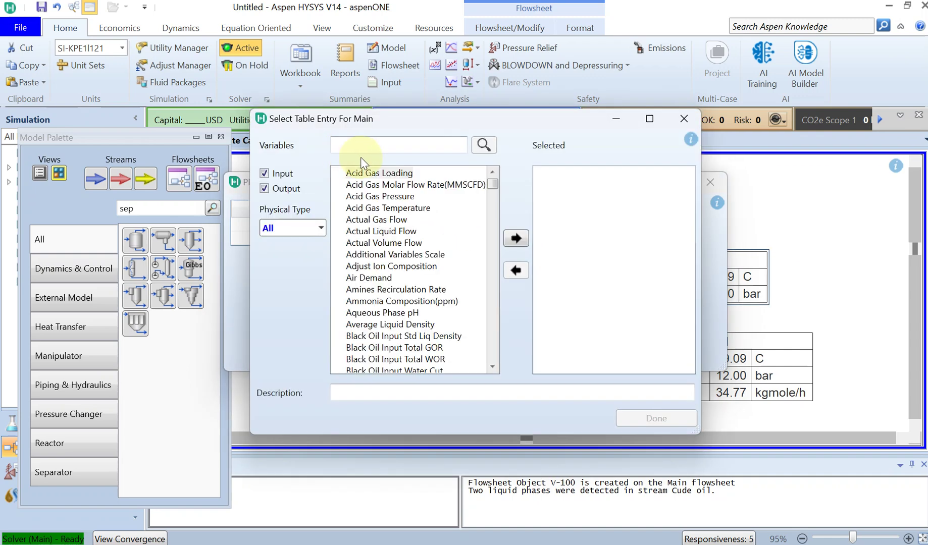
pyautogui.click(360, 147)
pyautogui.write('mass flow')
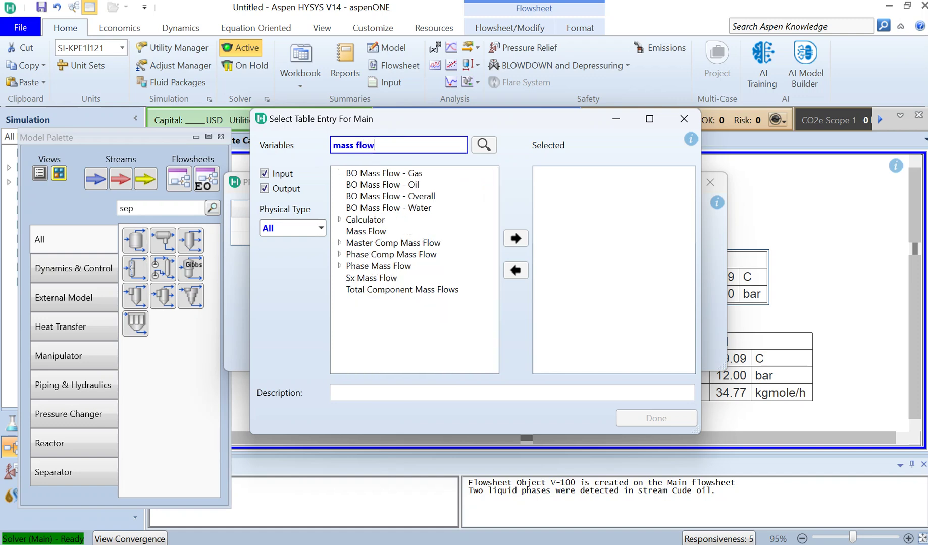
pyautogui.click(367, 231)
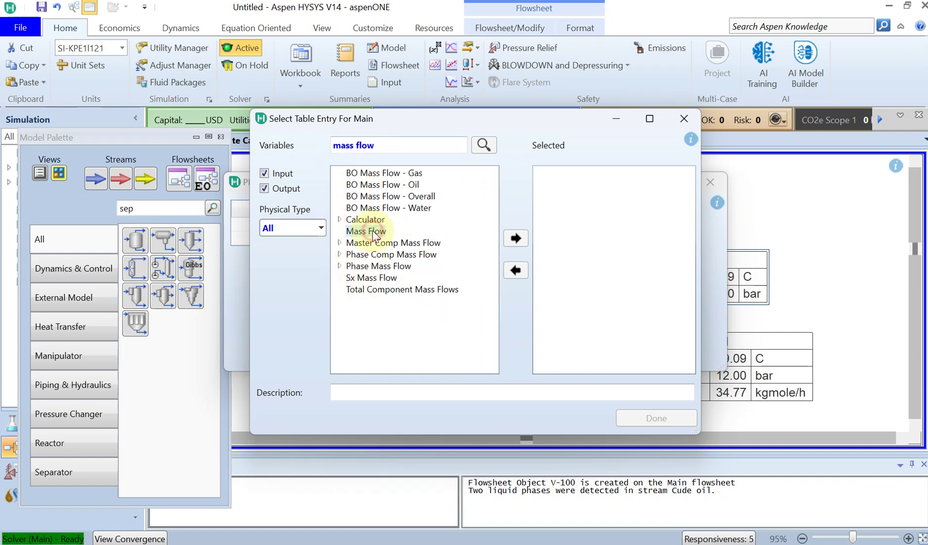
pyautogui.click(516, 239)
pyautogui.click(652, 418)
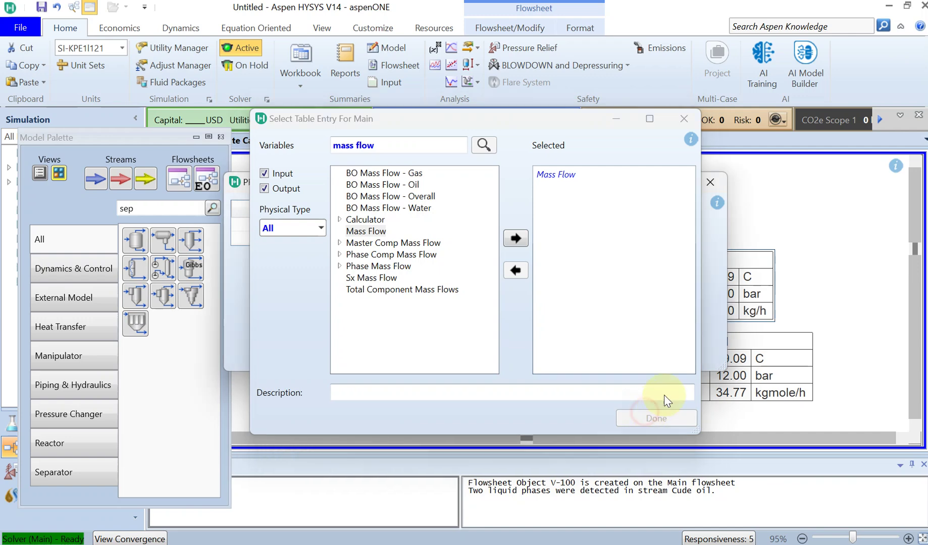
pyautogui.click(710, 183)
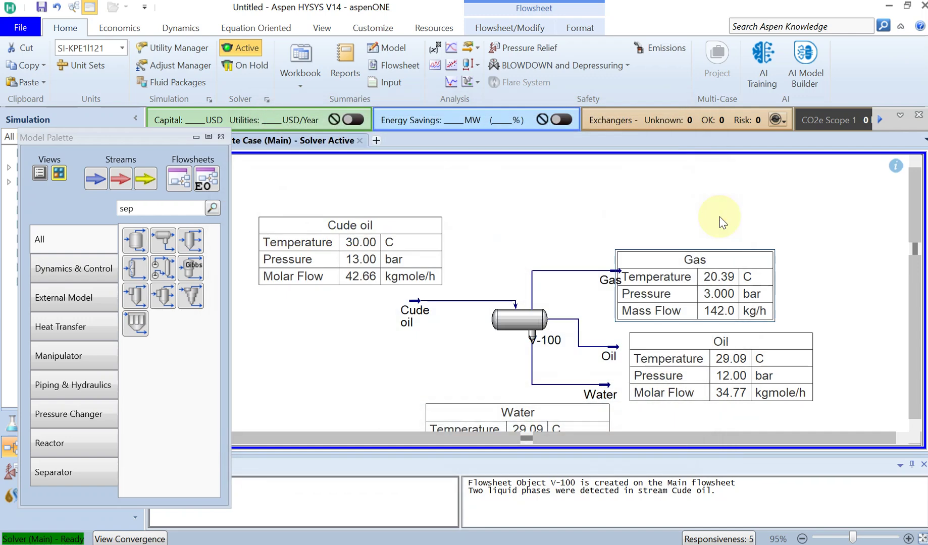
# Replace Molar Flow with Mass Flow in the Cude oil table, now showing 2400 kg/h
pyautogui.rightClick(342, 276)
pyautogui.click(338, 297)
pyautogui.doubleClick(368, 246)
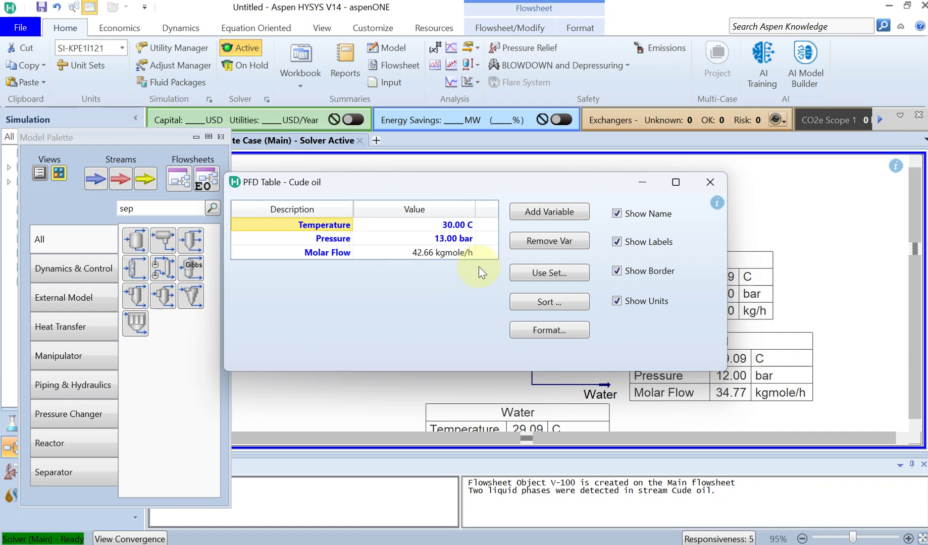
pyautogui.click(472, 252)
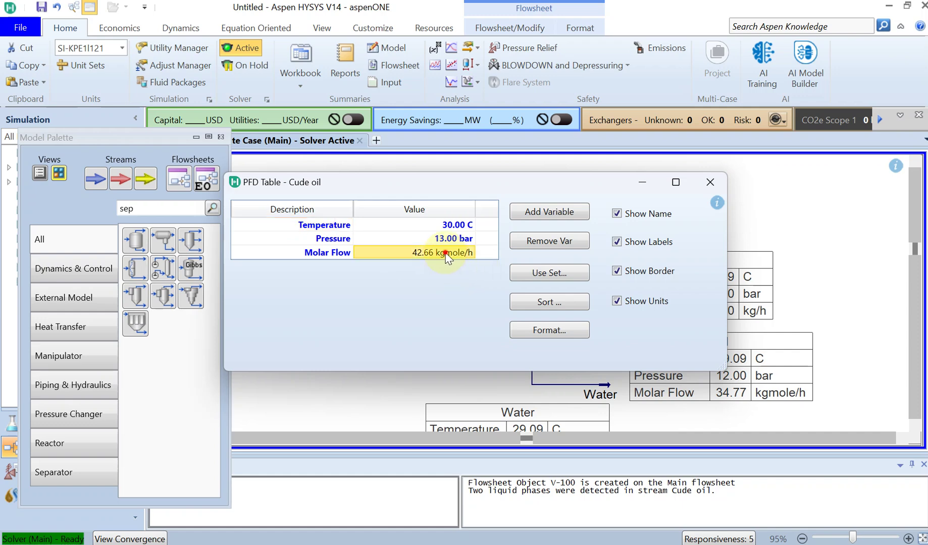
pyautogui.click(549, 212)
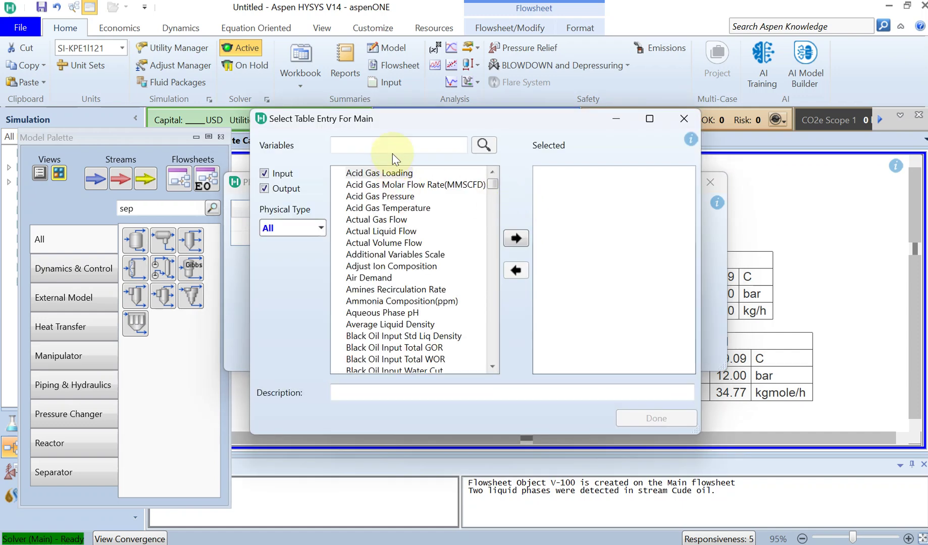
pyautogui.click(392, 153)
pyautogui.write('mass flow')
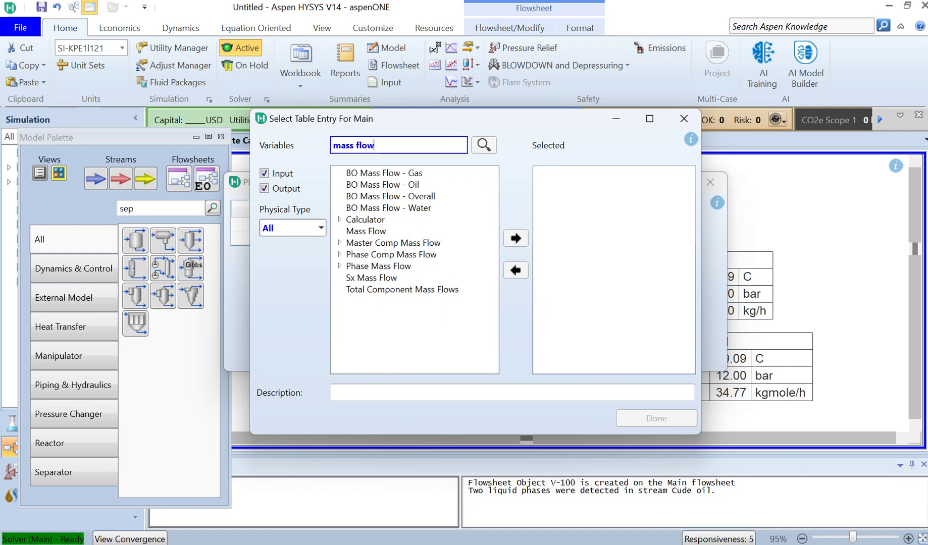
pyautogui.click(360, 231)
pyautogui.click(515, 238)
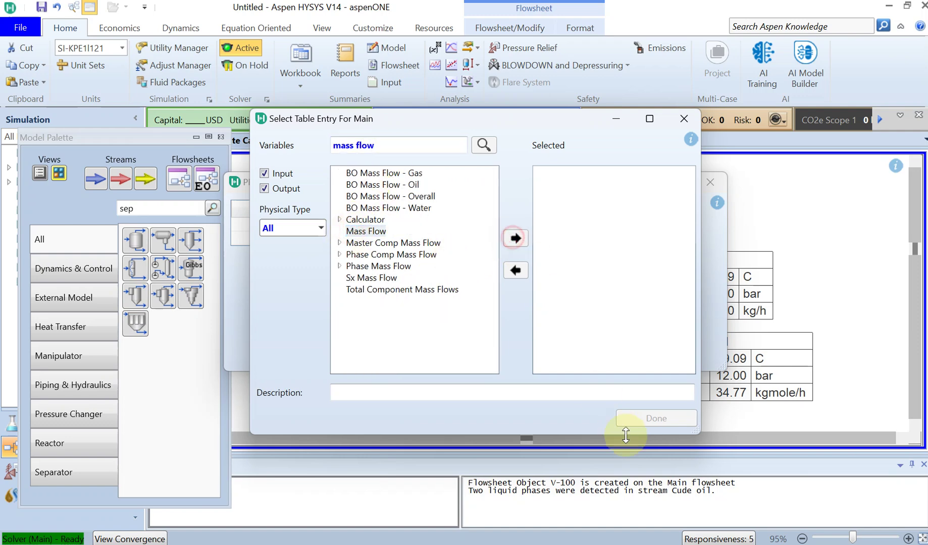
pyautogui.click(658, 421)
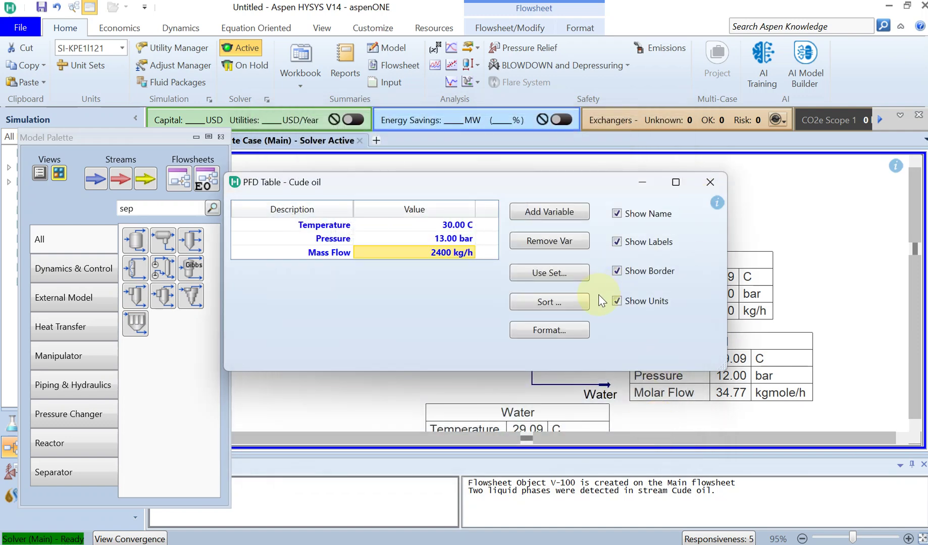
pyautogui.click(710, 182)
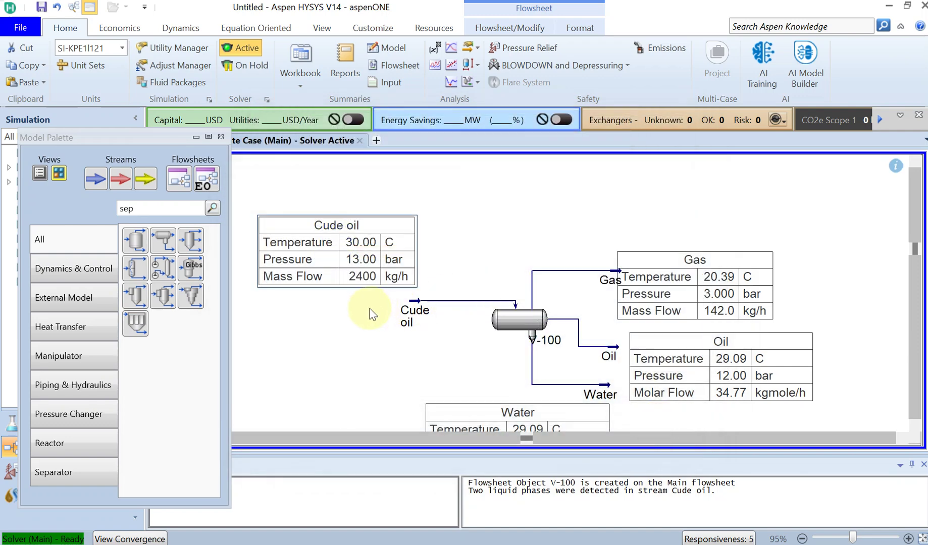
pyautogui.moveTo(422, 308)
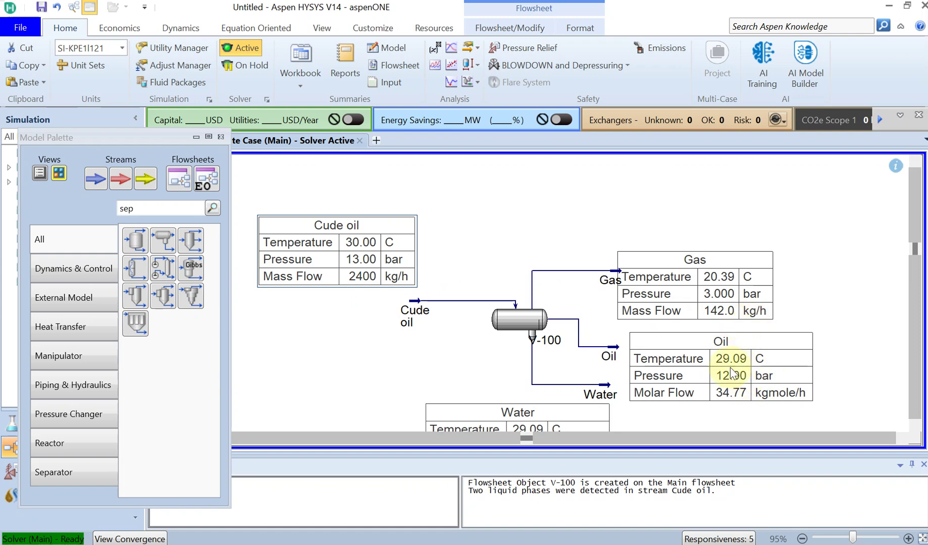
# Add a V-100 data table (Three Phase, 29.09 °C, 12.00 bar) left of the separator
pyautogui.click(916, 303)
pyautogui.click(913, 317)
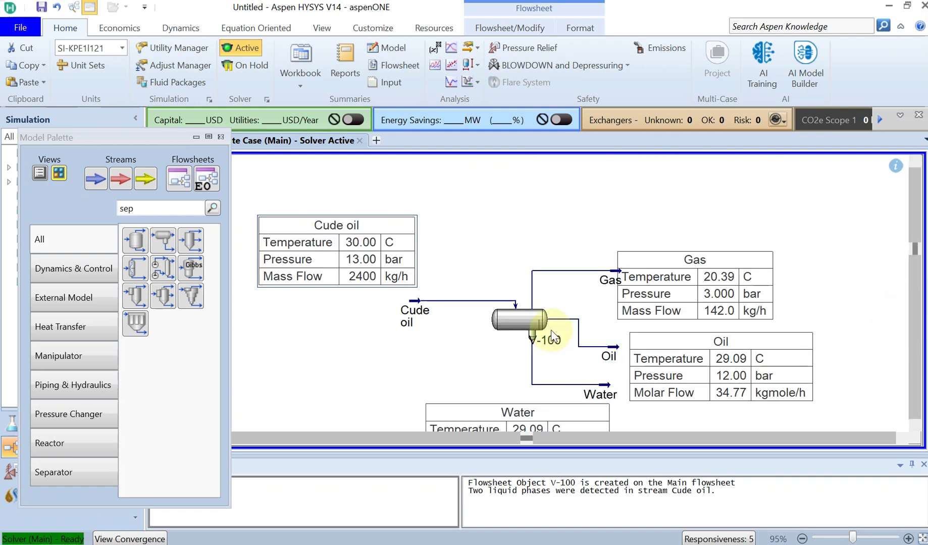
pyautogui.click(528, 323)
pyautogui.rightClick(528, 322)
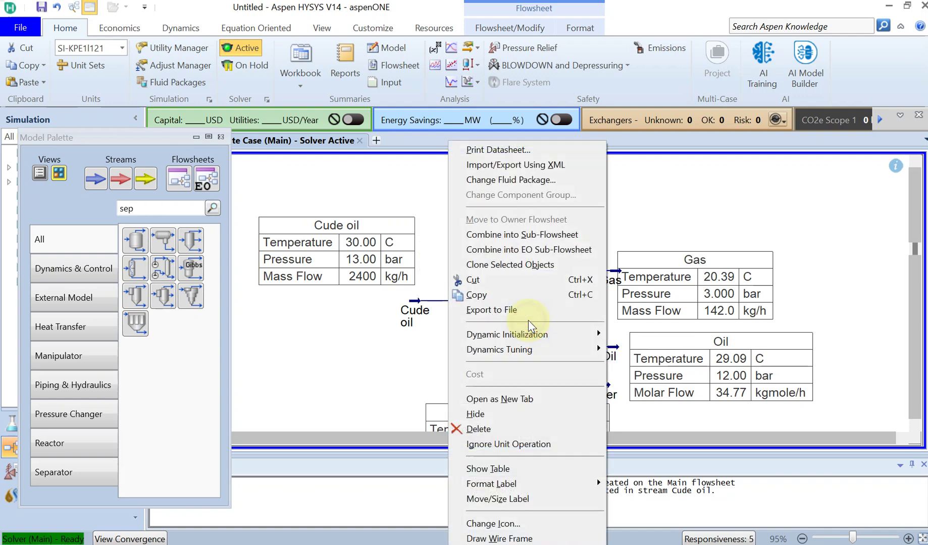
pyautogui.click(515, 468)
pyautogui.moveTo(527, 416); pyautogui.dragTo(293, 359)
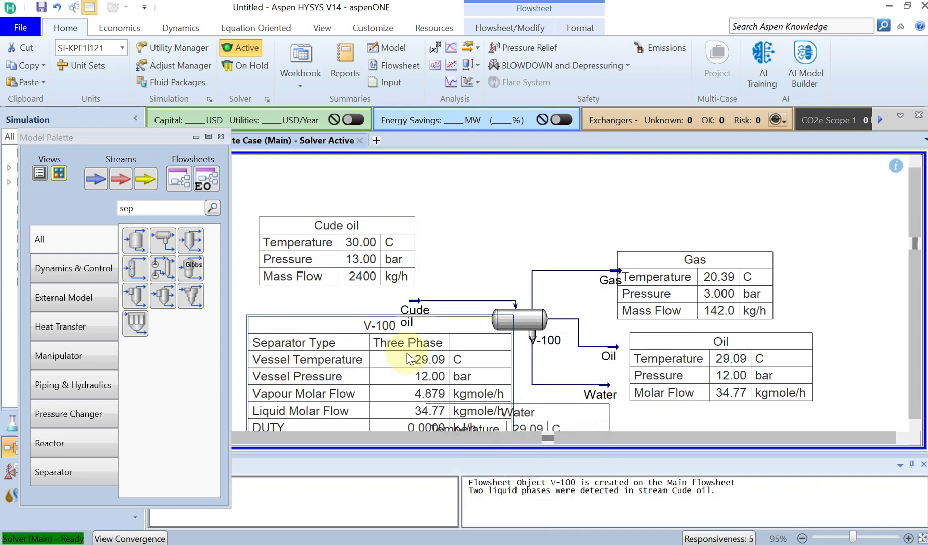
# Stack the Oil and Water tables at the right below Gas, and lower the V-100 table
pyautogui.scroll(-2, 387, 355)
pyautogui.moveTo(587, 361); pyautogui.dragTo(679, 337)
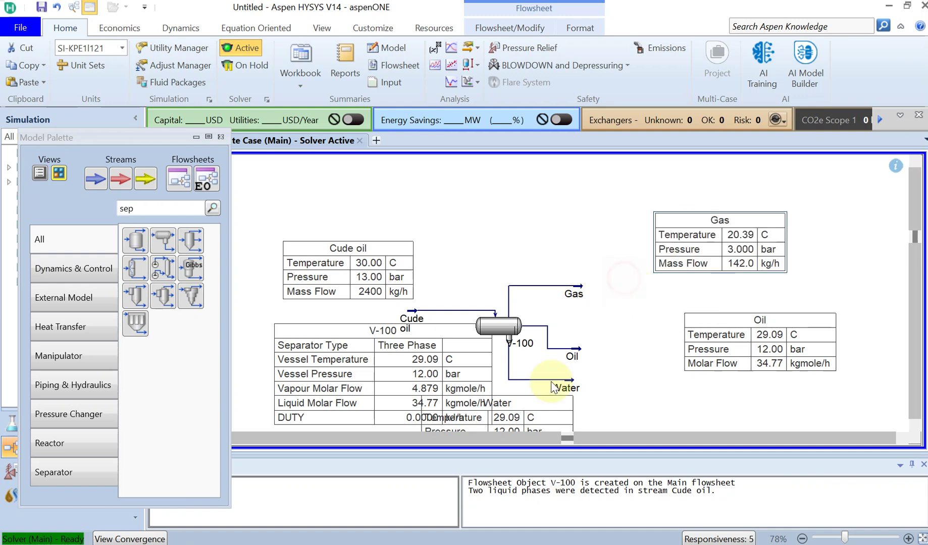
pyautogui.moveTo(550, 404); pyautogui.dragTo(787, 393)
pyautogui.moveTo(431, 383); pyautogui.dragTo(410, 408)
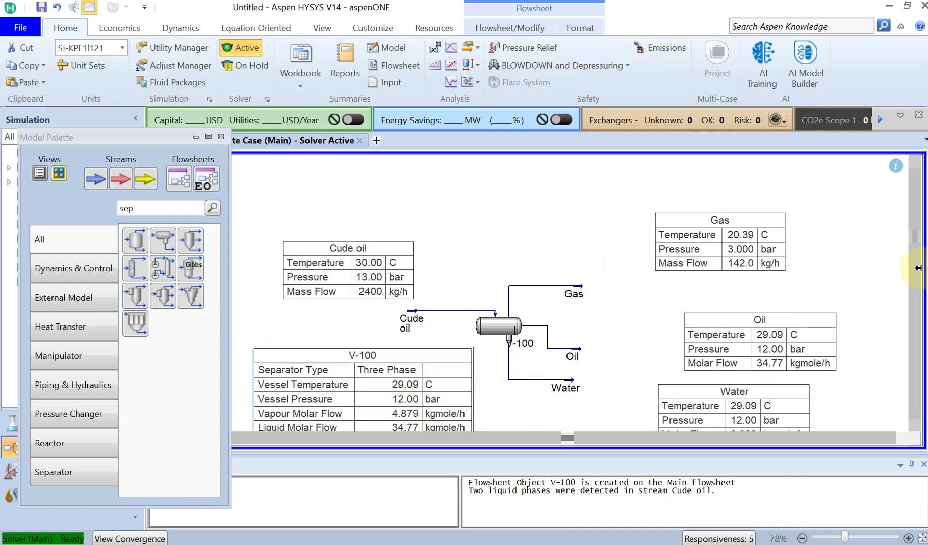
pyautogui.click(914, 291)
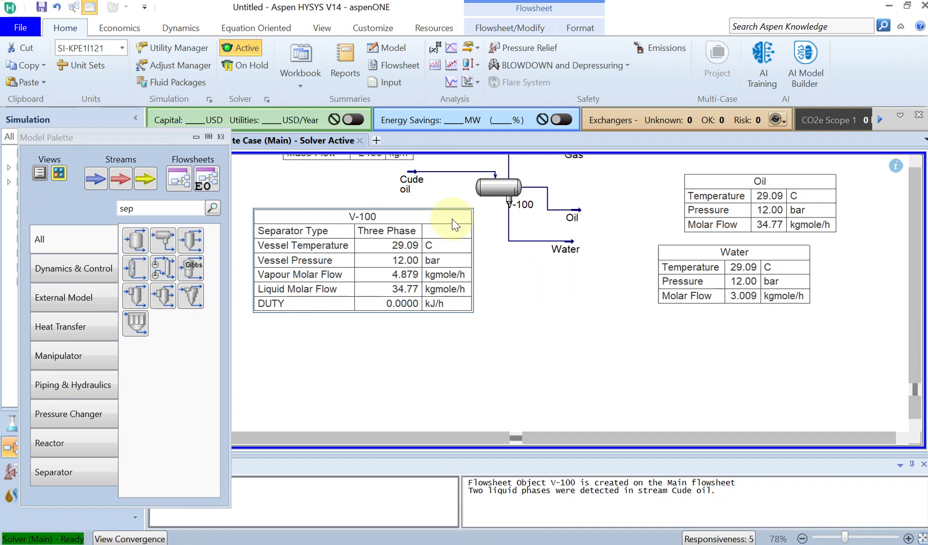